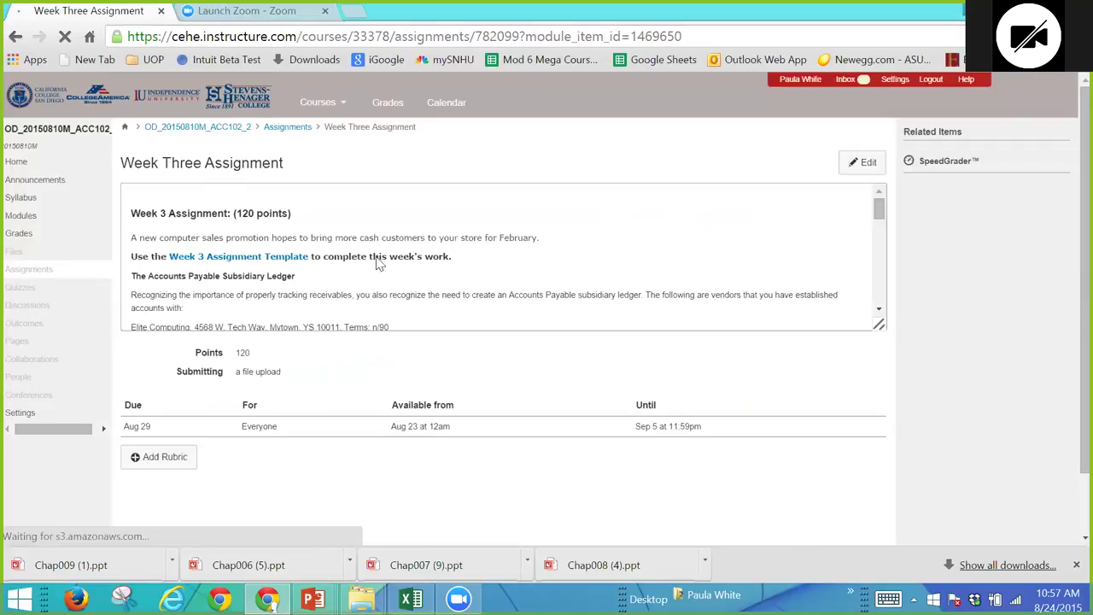
- Download the Week 3 Assignment Template and read through the assignment's January transactions and posting instructions
click(266, 258)
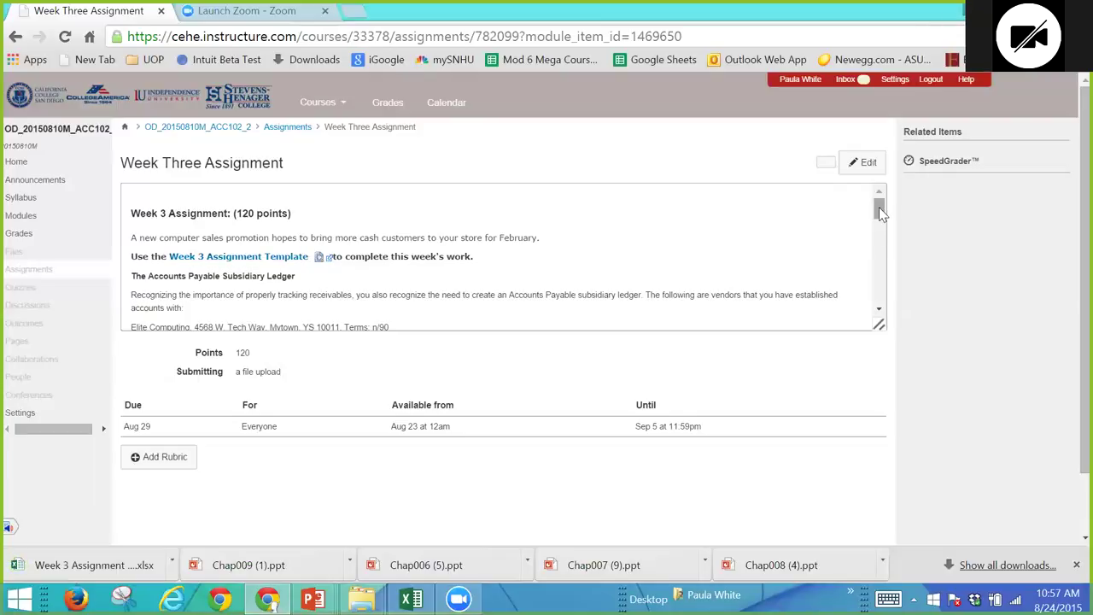
drag(880, 210, 879, 226)
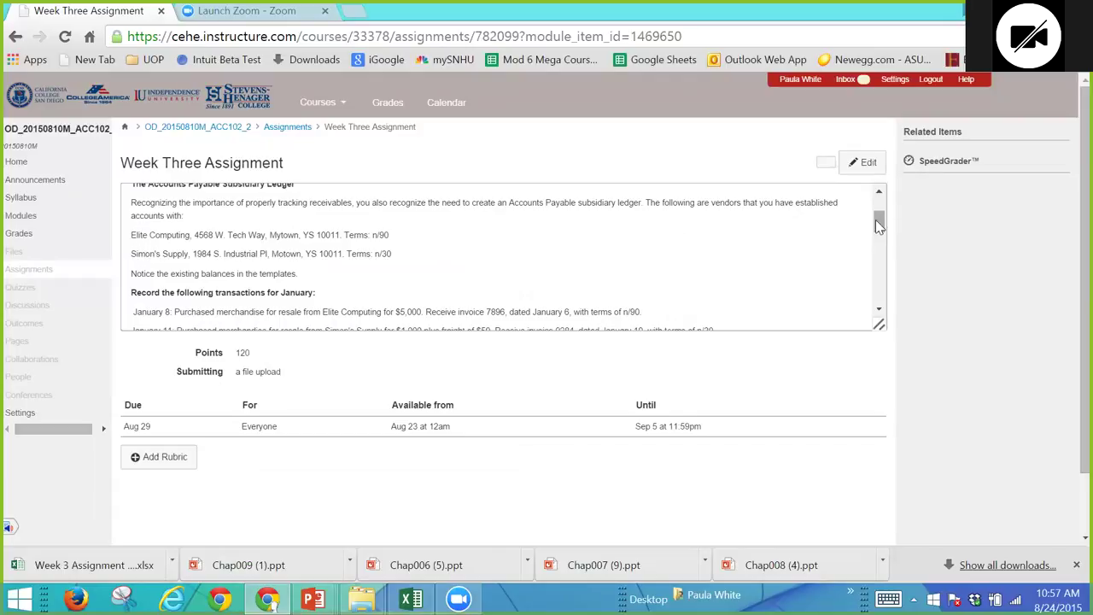
drag(879, 226, 880, 240)
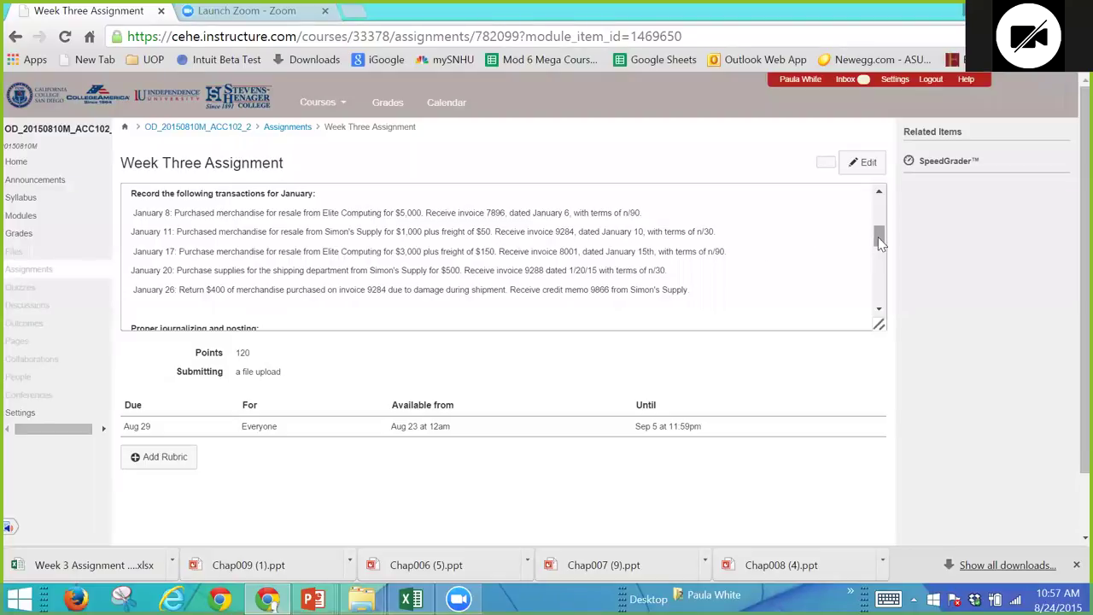
drag(880, 245, 880, 264)
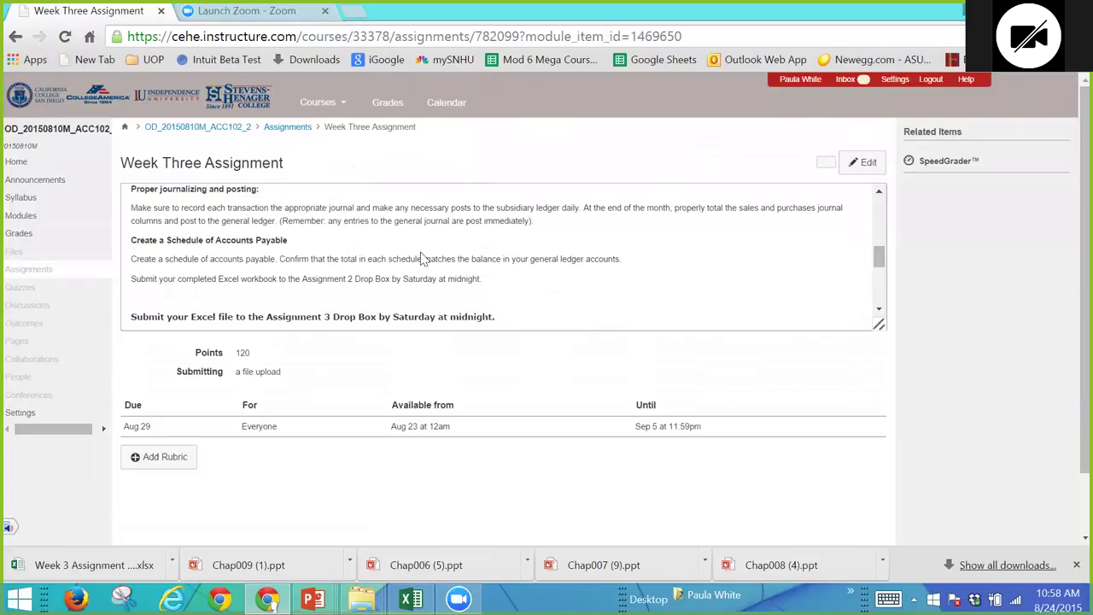
- Open the downloaded Week 3 Assignment Template in Excel and enable editing
click(94, 564)
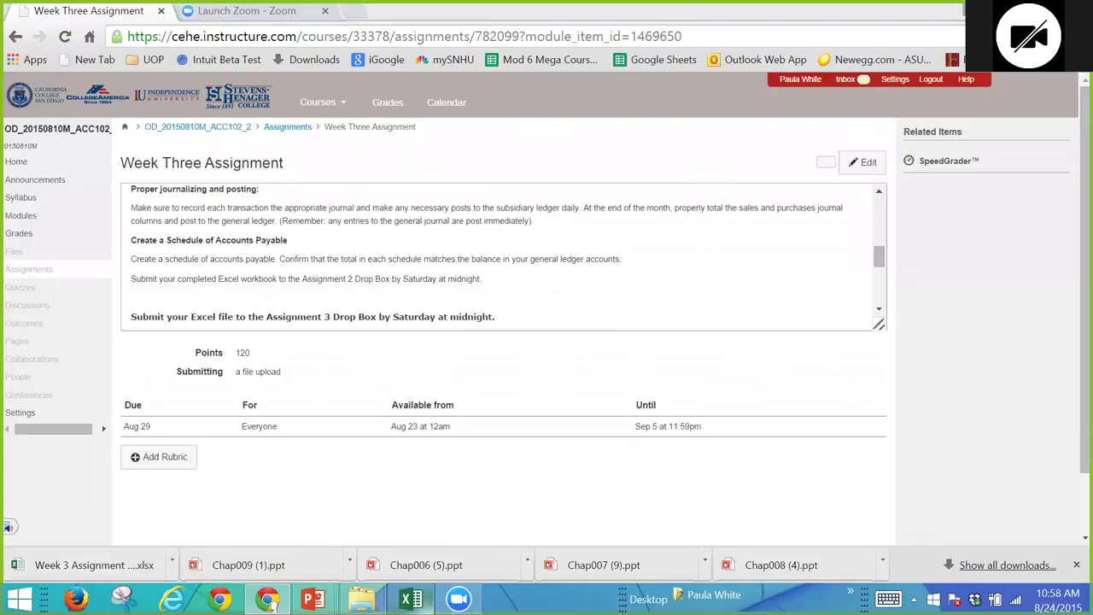
click(420, 577)
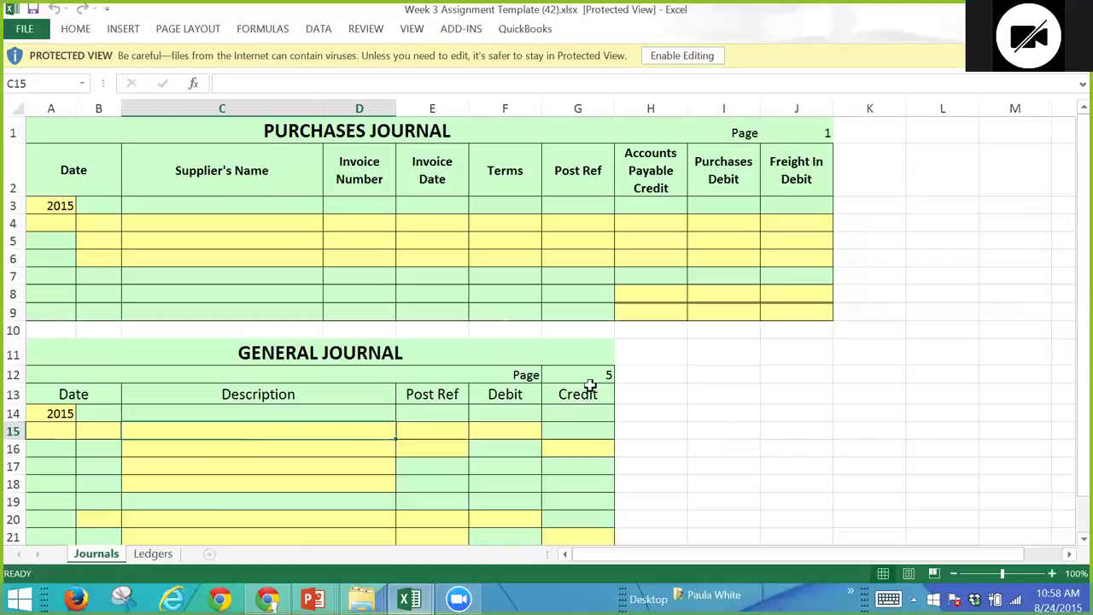
click(660, 58)
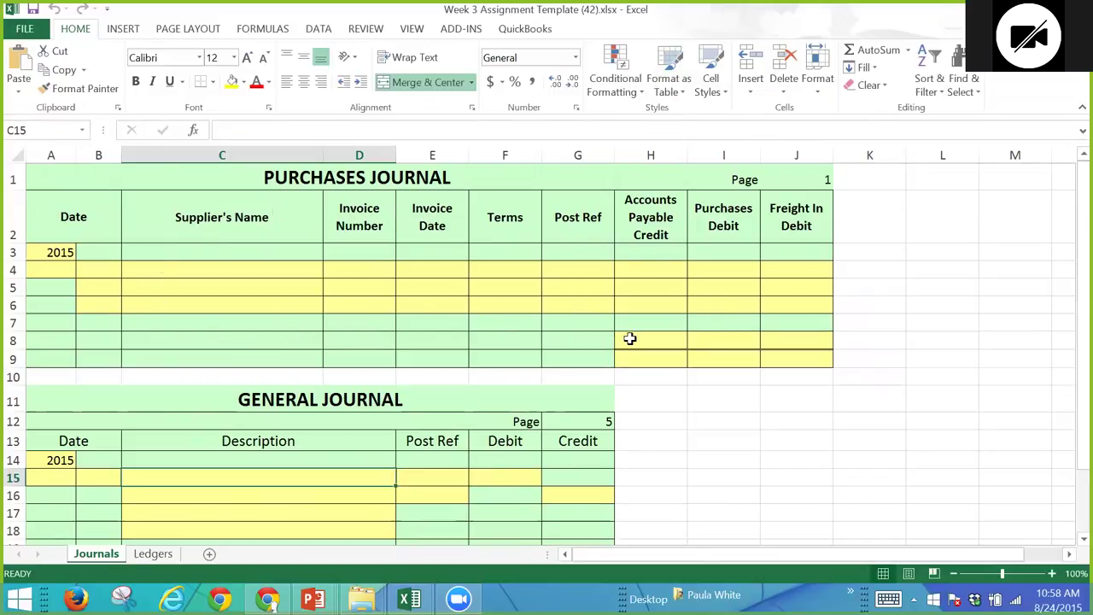
- Examine the blank purchases and general journals, and the general ledger accounts on the Ledgers sheet
drag(1069, 198, 1066, 291)
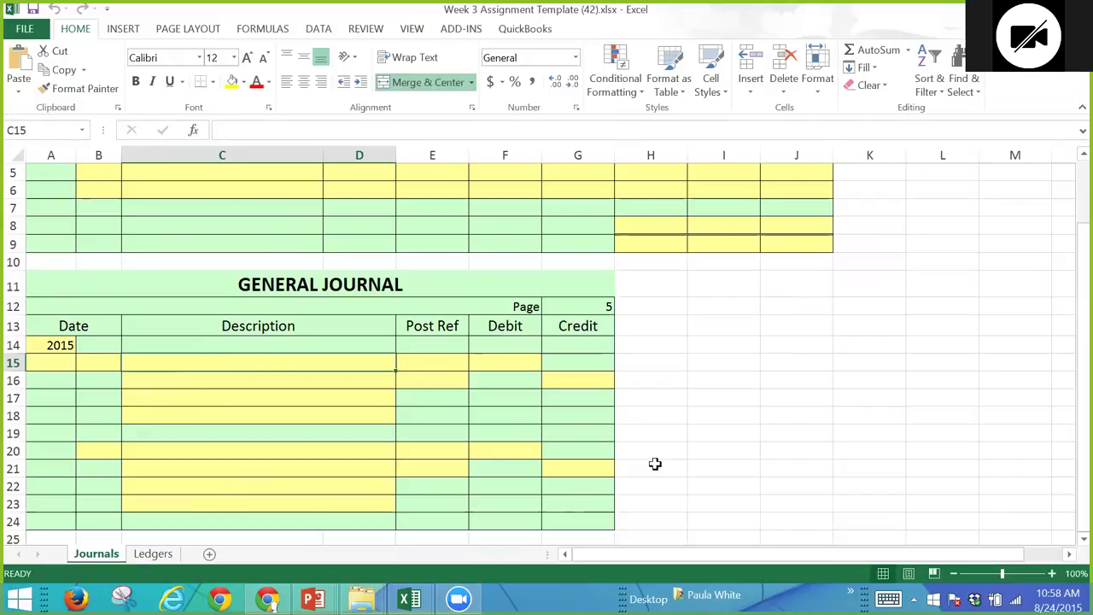
drag(1071, 441, 1042, 278)
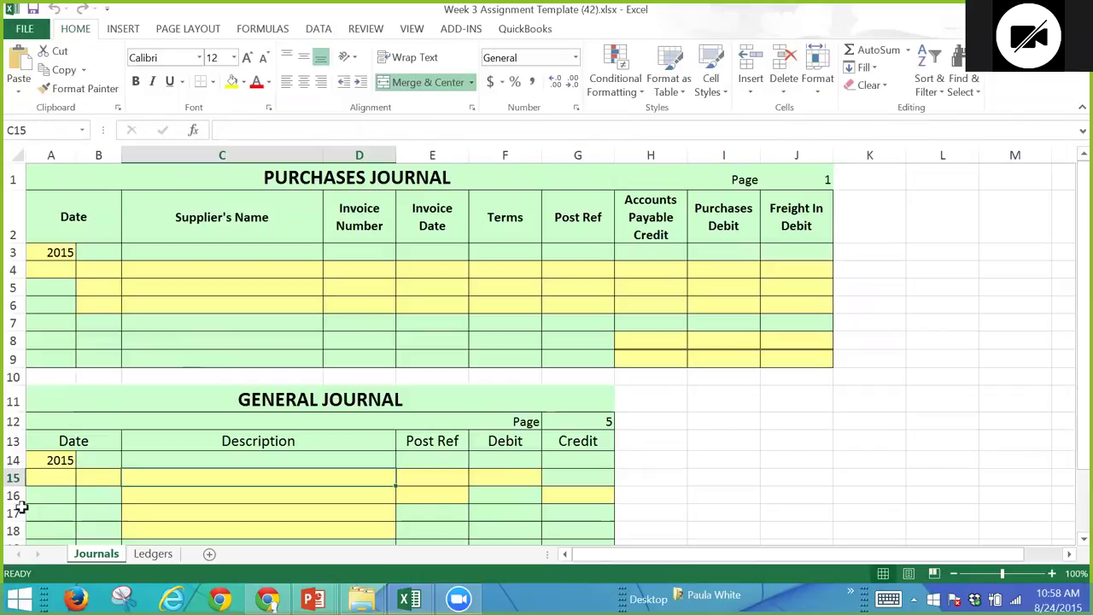
click(153, 555)
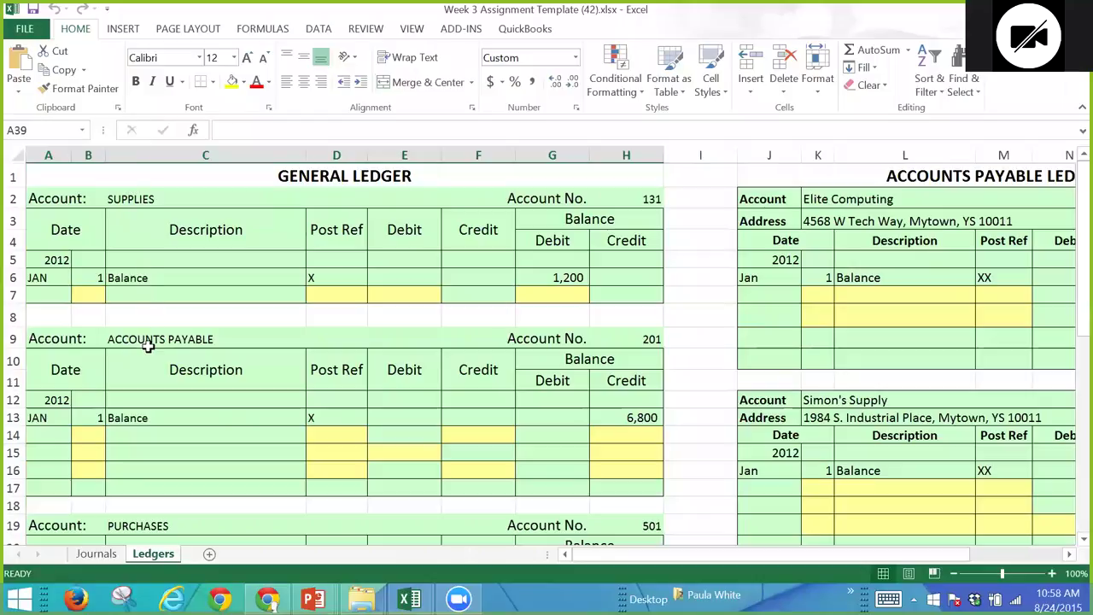
key(Down)
key(Down)
key(Down)
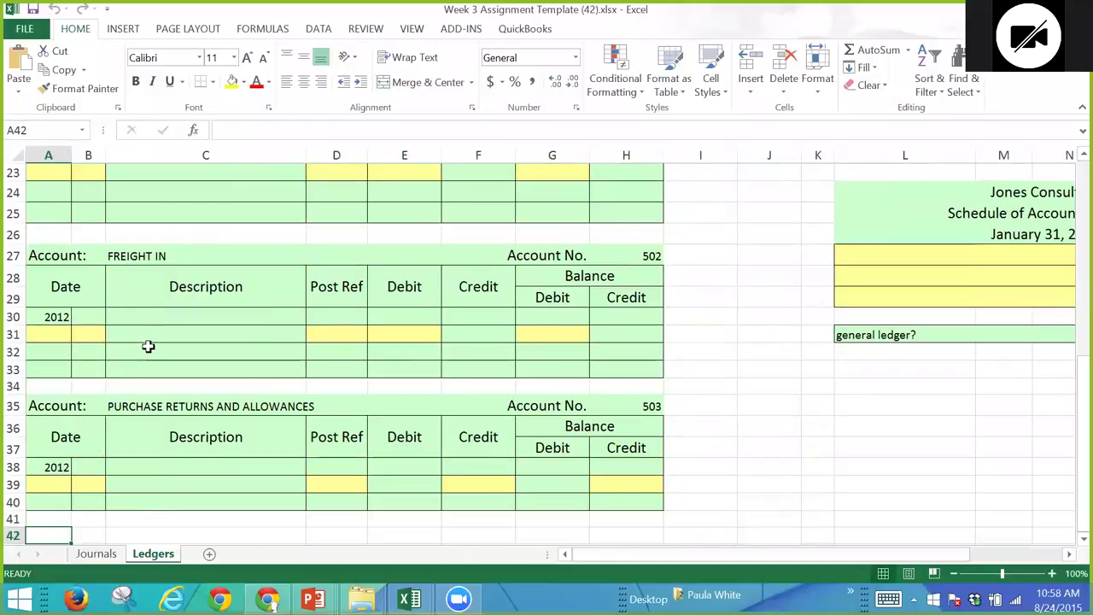
key(Up)
key(Up)
key(Up)
key(Up)
key(Up)
key(Up)
key(Up)
key(Up)
key(Up)
key(Up)
key(Up)
key(Up)
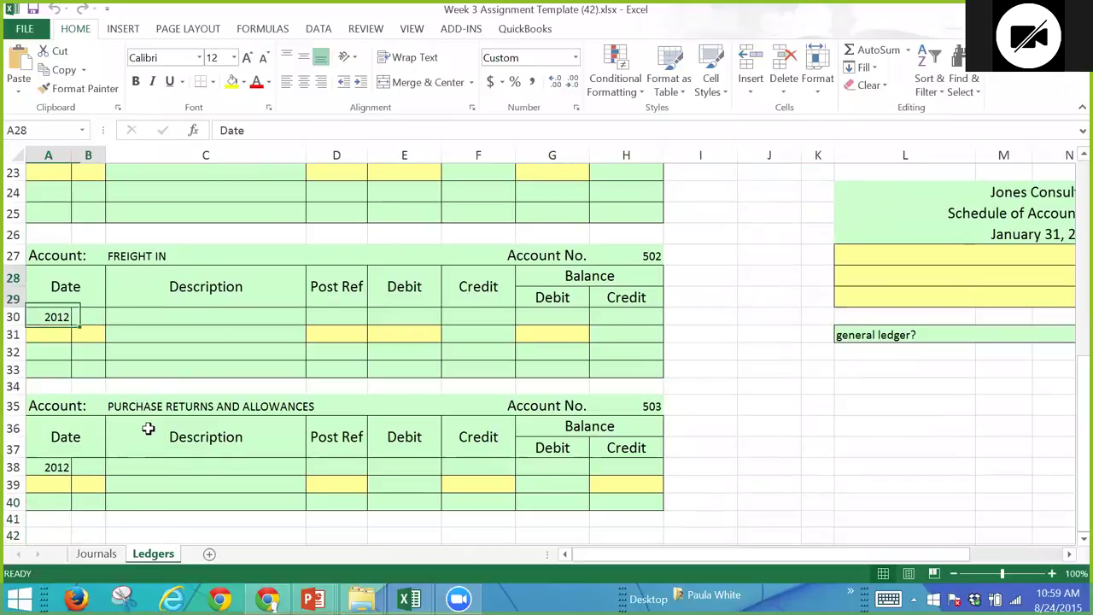
key(Up)
key(Up)
key(Up)
key(Up)
key(Up)
key(Up)
key(Up)
key(Up)
key(Up)
key(Up)
key(Up)
key(Up)
key(Up)
key(Up)
key(Up)
key(Up)
key(Up)
key(Up)
key(Up)
key(Up)
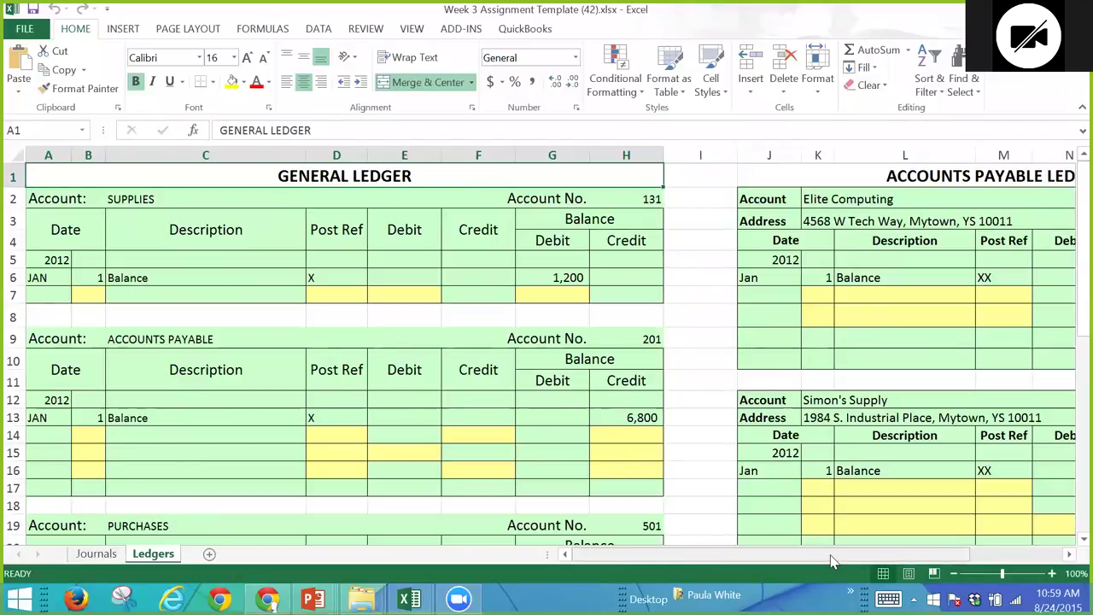
- Enter the filler text "hkhjkhkhjkhkj" in cell O29, the last amount row of the Schedule of Accounts Payable
scroll(832, 561, right, 3)
scroll(864, 168, right, 2)
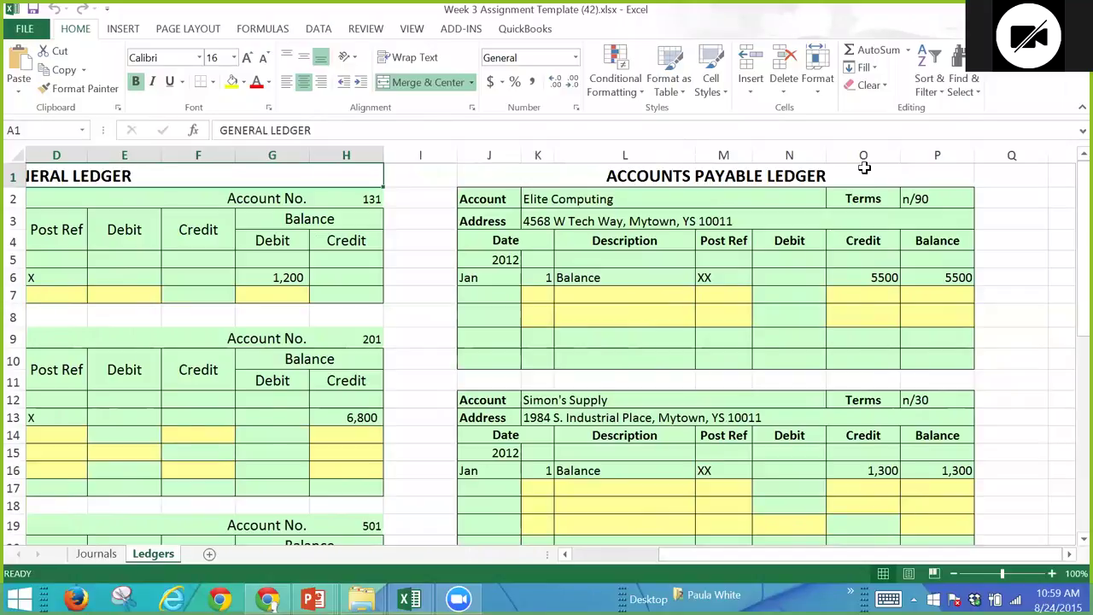
key(super+c)
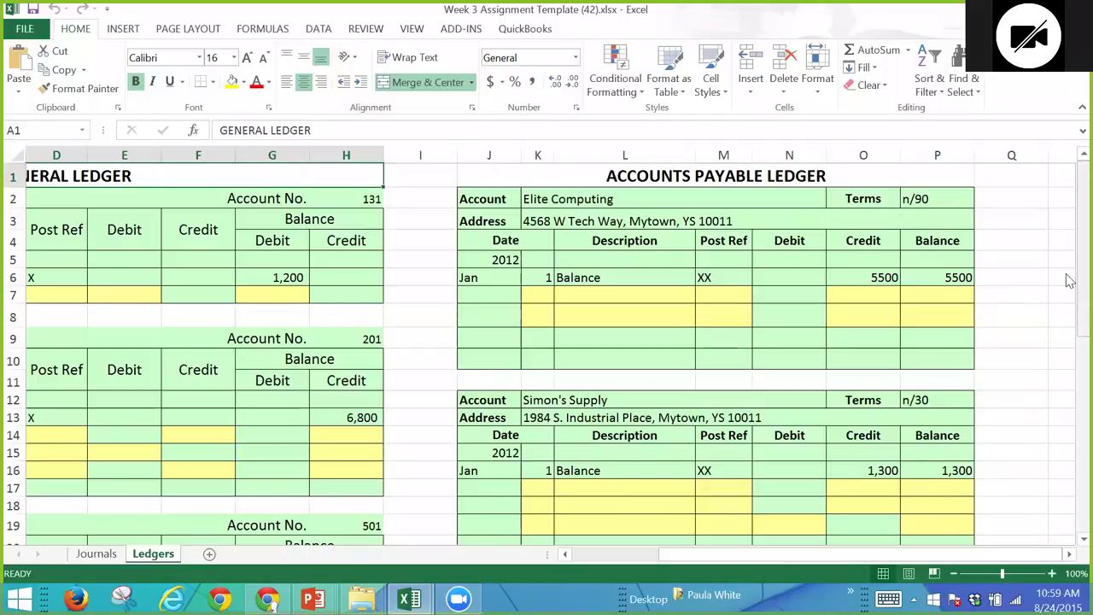
drag(1068, 280, 1069, 479)
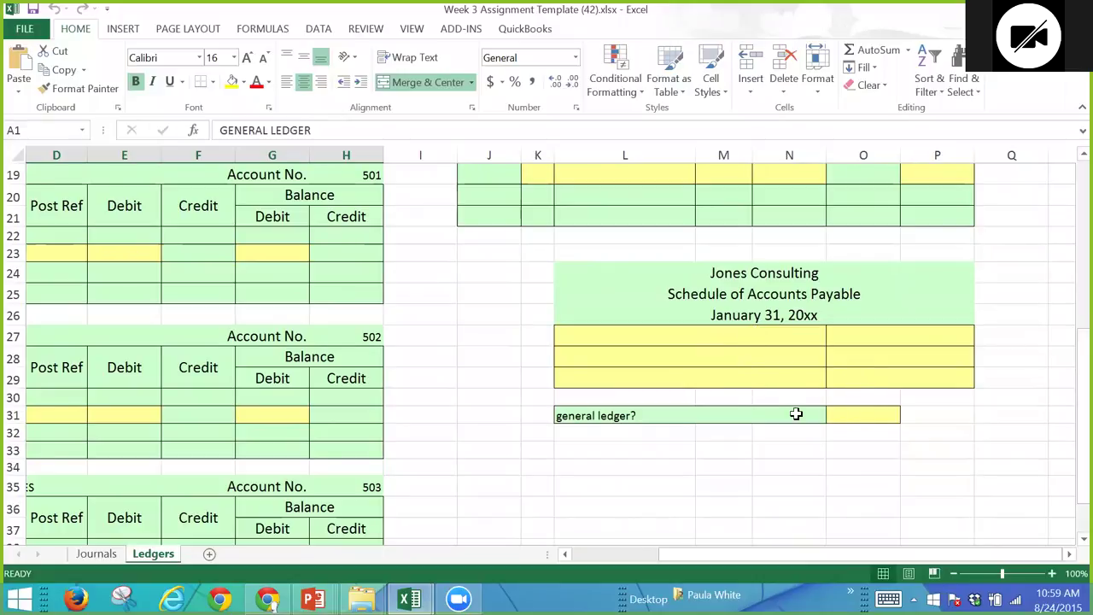
click(847, 379)
text(hkhjkhkhjkhkj)
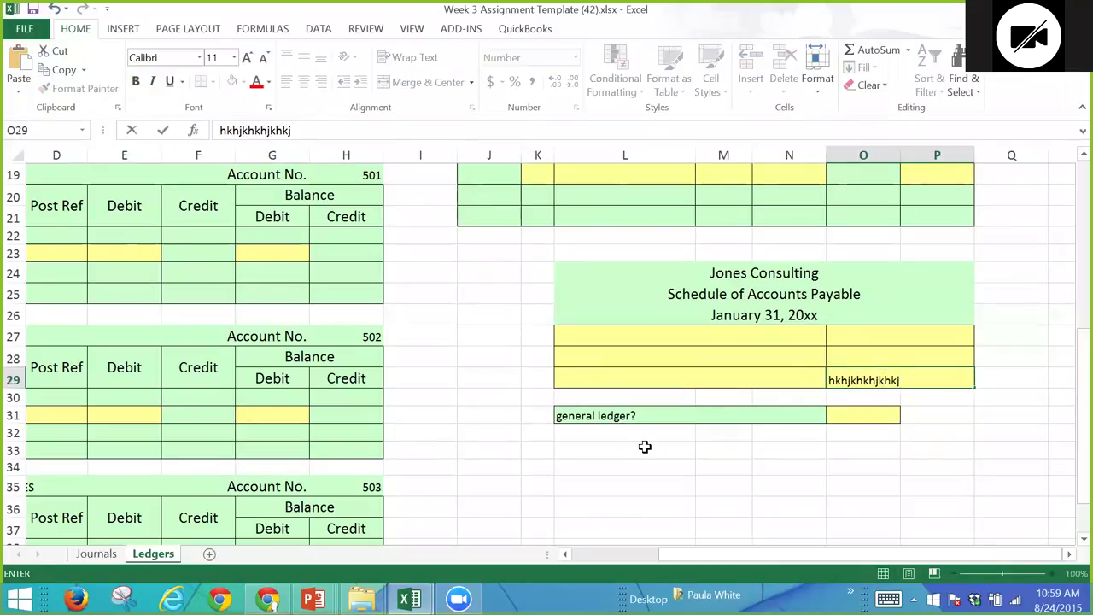
key(Return)
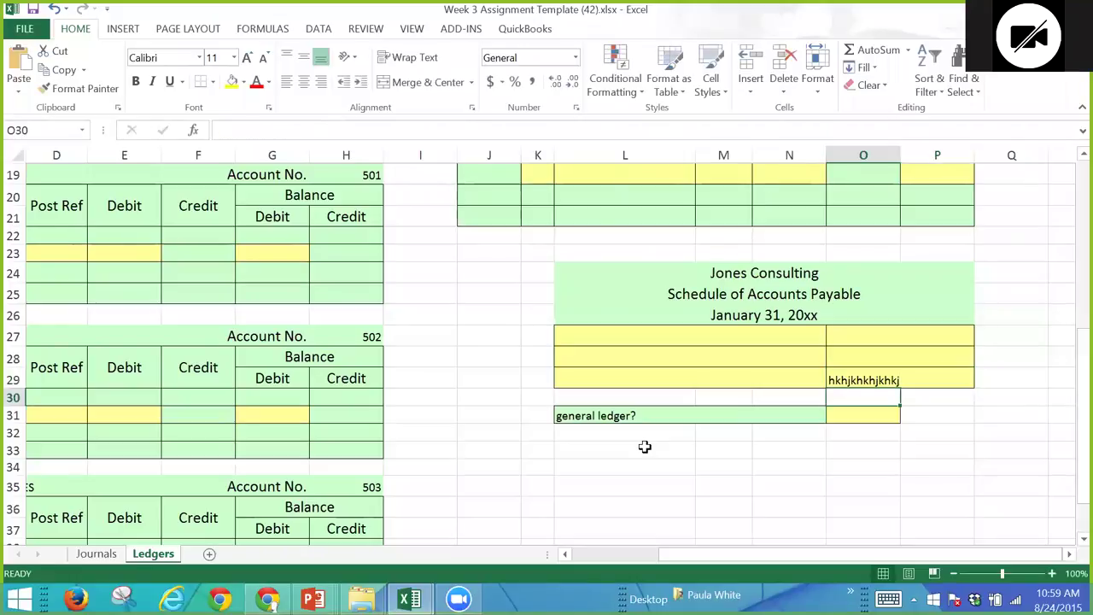
- Enter the filler text "jljkl;jkl;jlk;j" in cell H16, the last credit balance of the Accounts Payable general ledger account
key(Left)
key(Left)
key(Left)
key(Left)
key(Left)
key(Left)
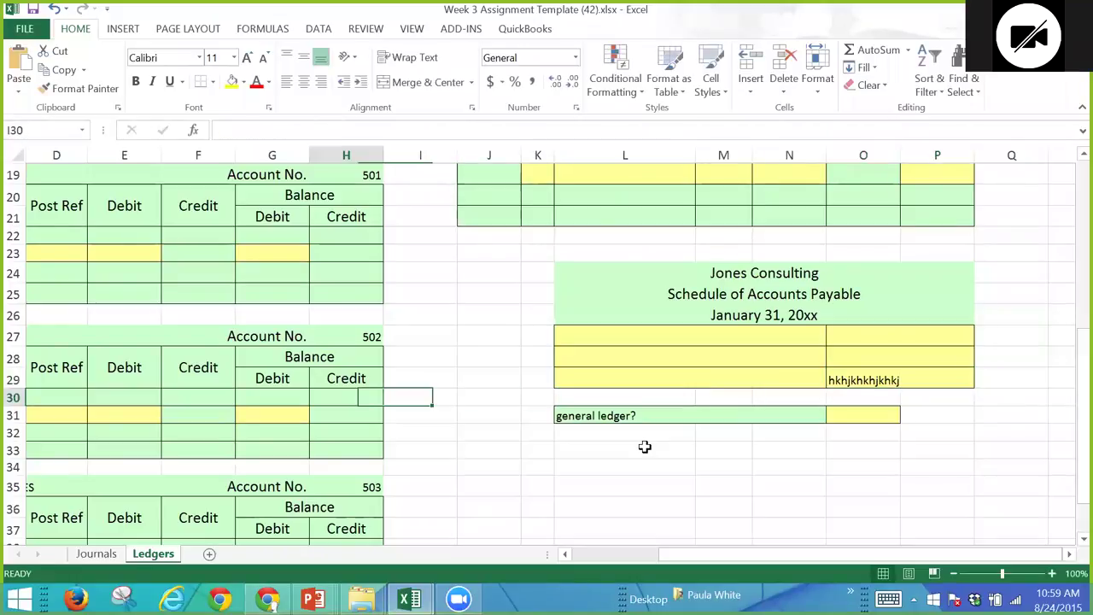
key(Home)
key(Up)
key(Up)
key(Up)
key(Up)
key(Up)
key(Up)
key(Up)
key(Up)
key(Up)
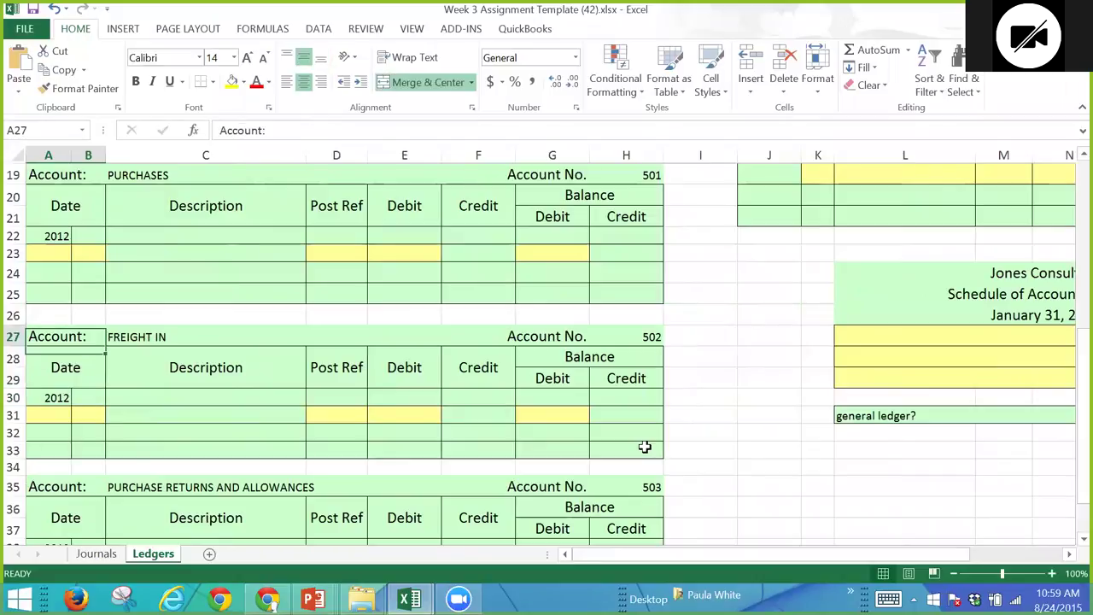
key(Up)
key(Up)
key(Up)
key(Up)
key(Up)
key(Up)
key(Up)
key(Up)
key(Up)
key(Up)
key(Up)
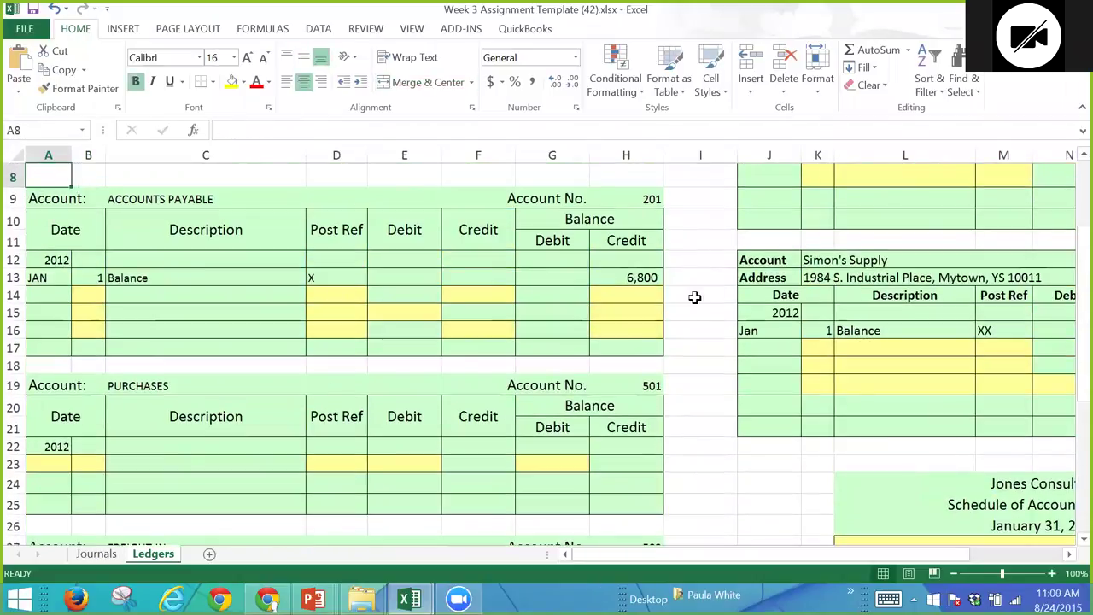
click(617, 328)
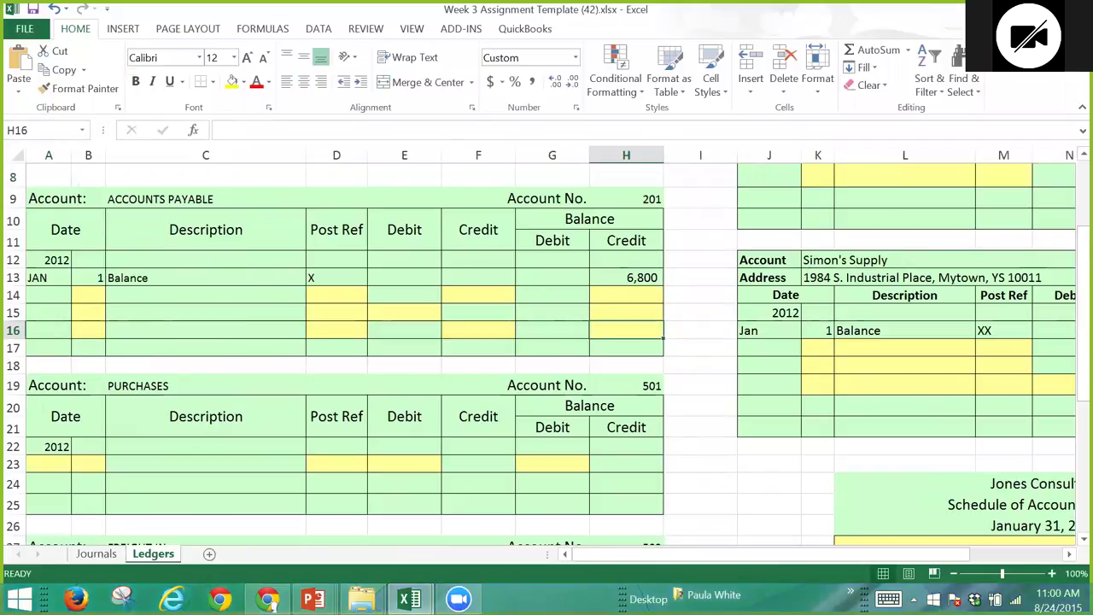
text(jljkl;jlk;j)
key(Return)
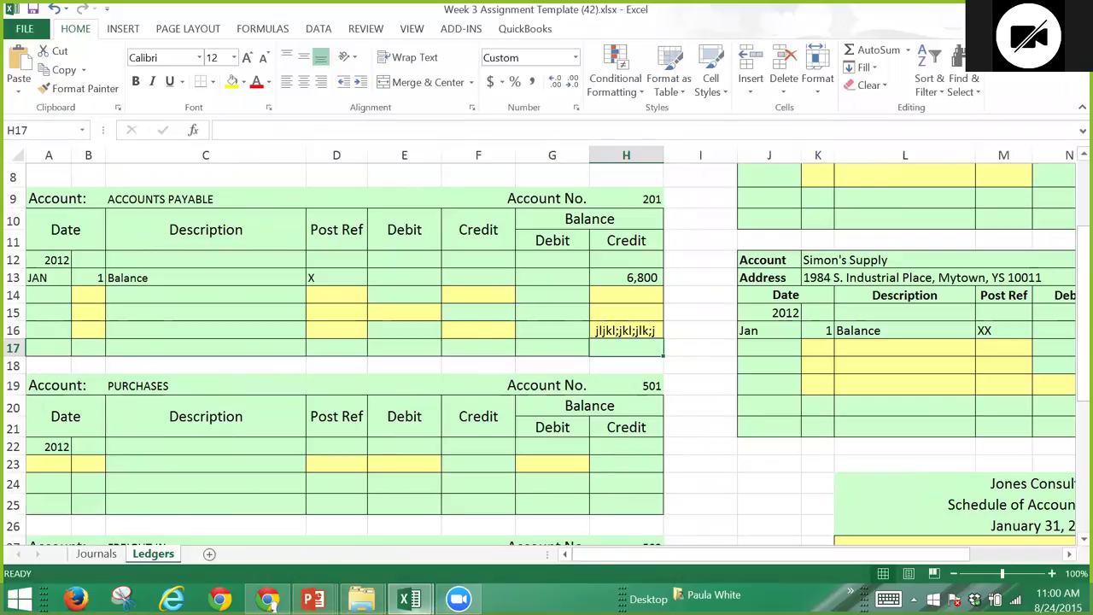
- Switch to the "Week 3 Solution with new numbers and in the video" workbook and look over its purchases and general journals
mouse_move(410, 599)
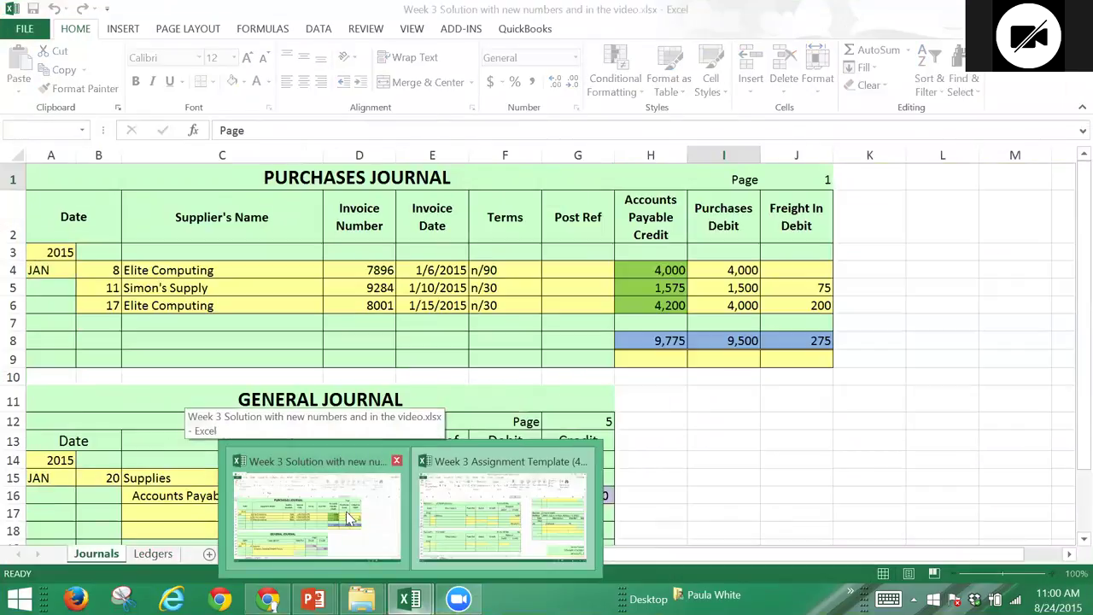
click(346, 512)
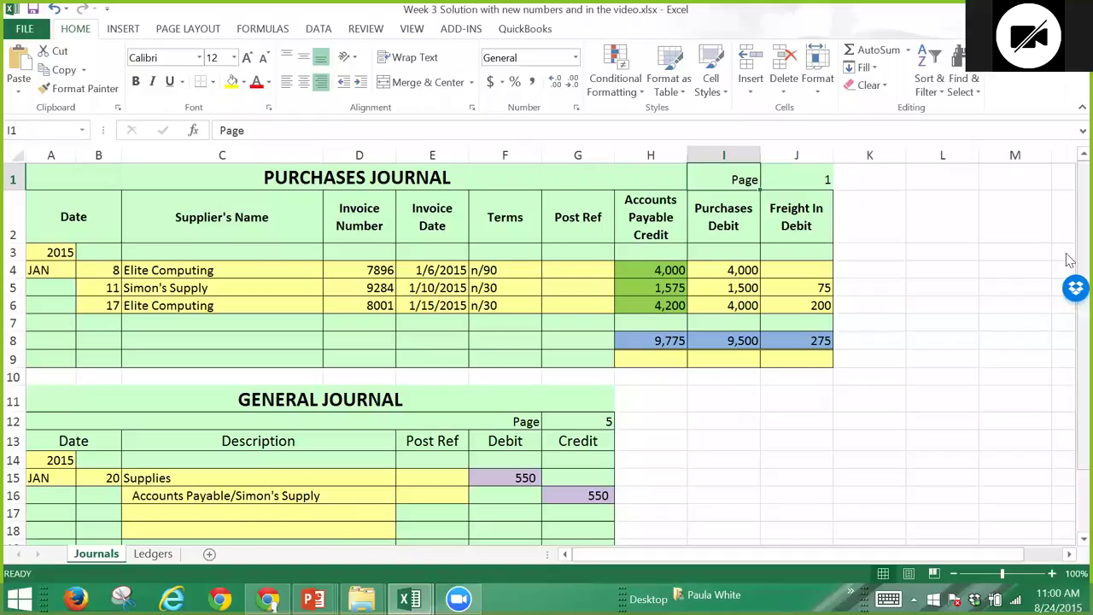
scroll(1070, 300, down, 2)
scroll(1070, 137, up, 2)
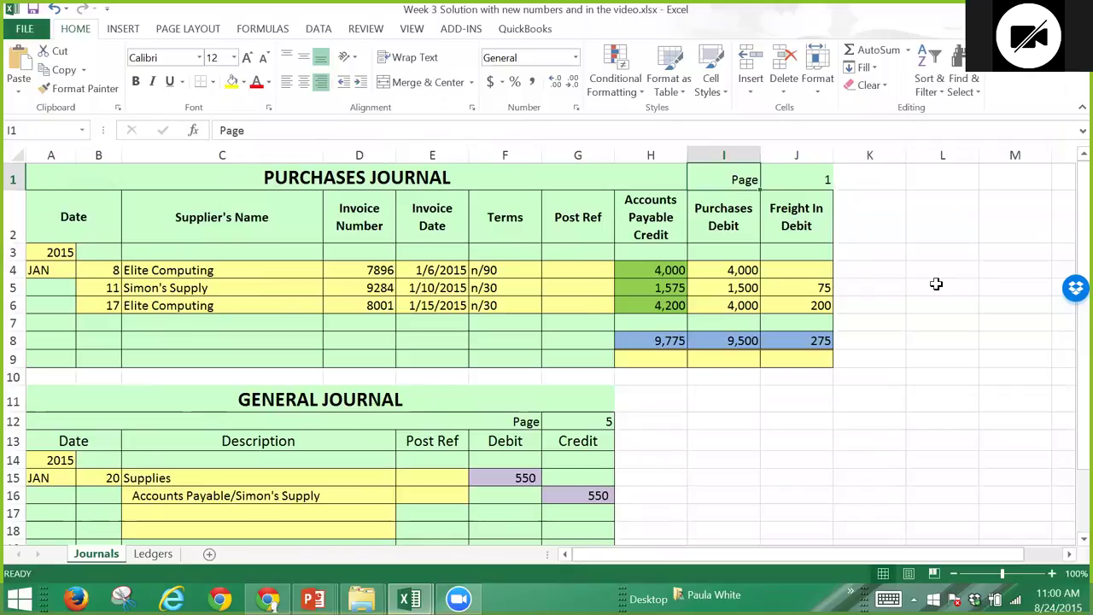
drag(1077, 183, 1070, 128)
drag(1069, 259, 1078, 285)
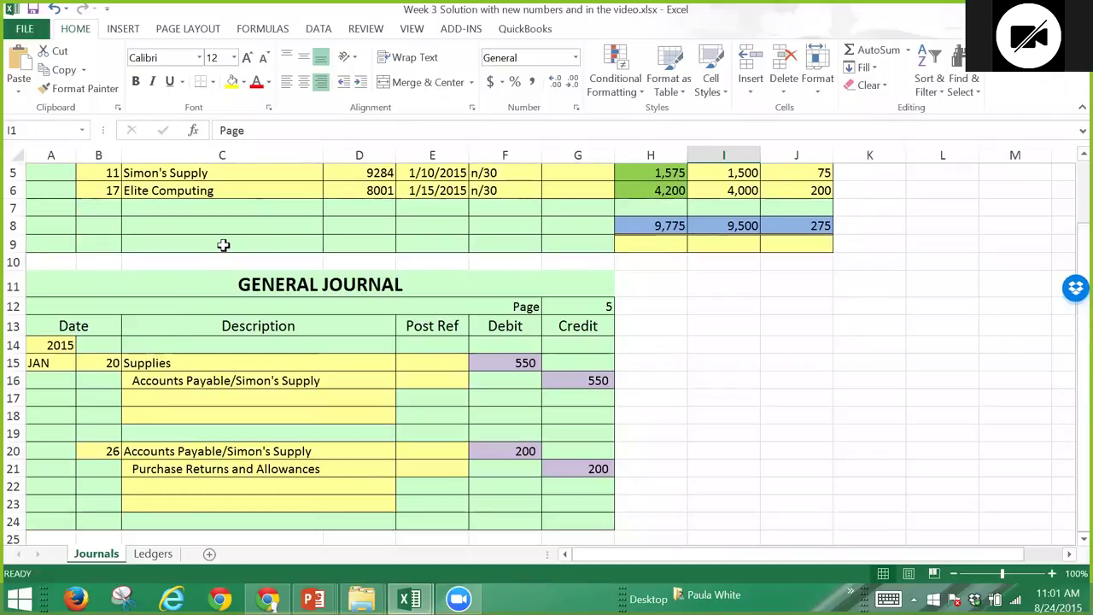
scroll(223, 245, up, 2)
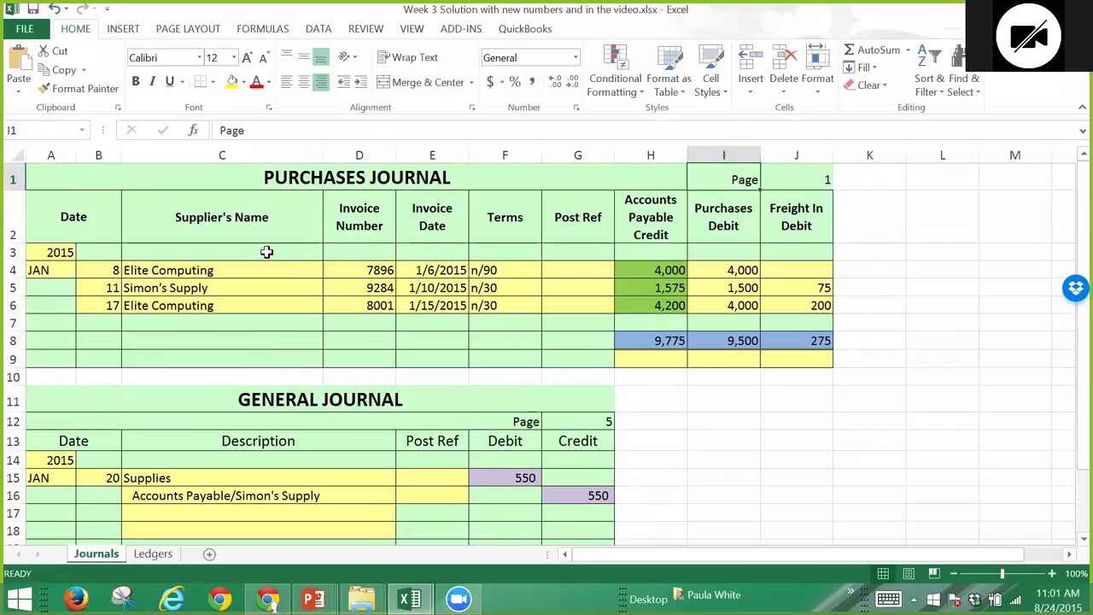
- Examine the January 20 and January 26 general journal entries and compare them with the purchases journal above
click(135, 477)
key(Down)
key(Down)
key(Down)
key(Down)
key(Down)
key(Down)
key(Down)
key(Down)
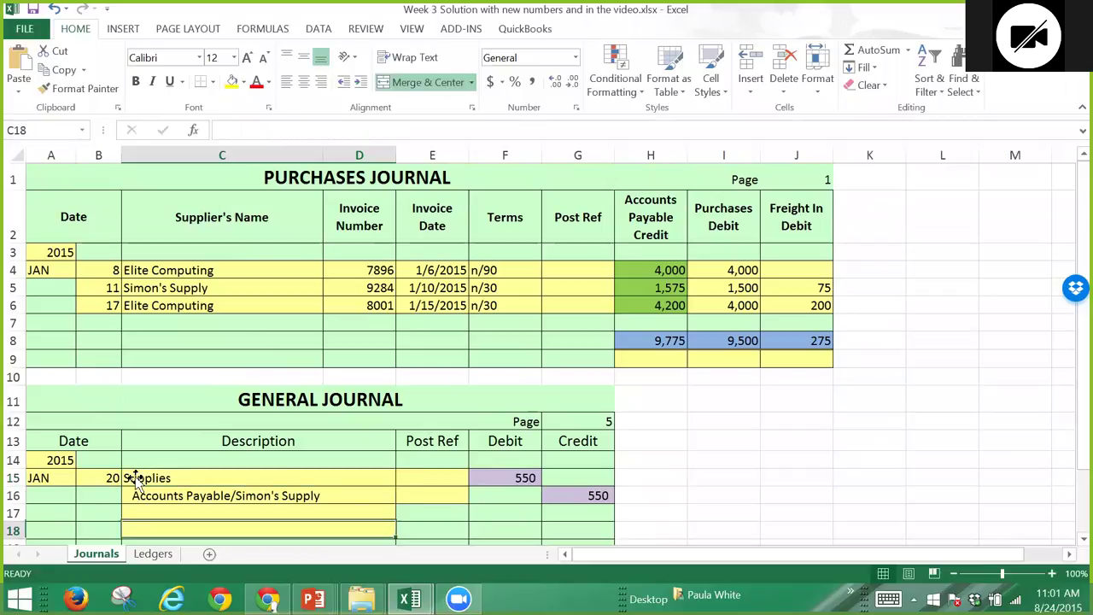
key(Down)
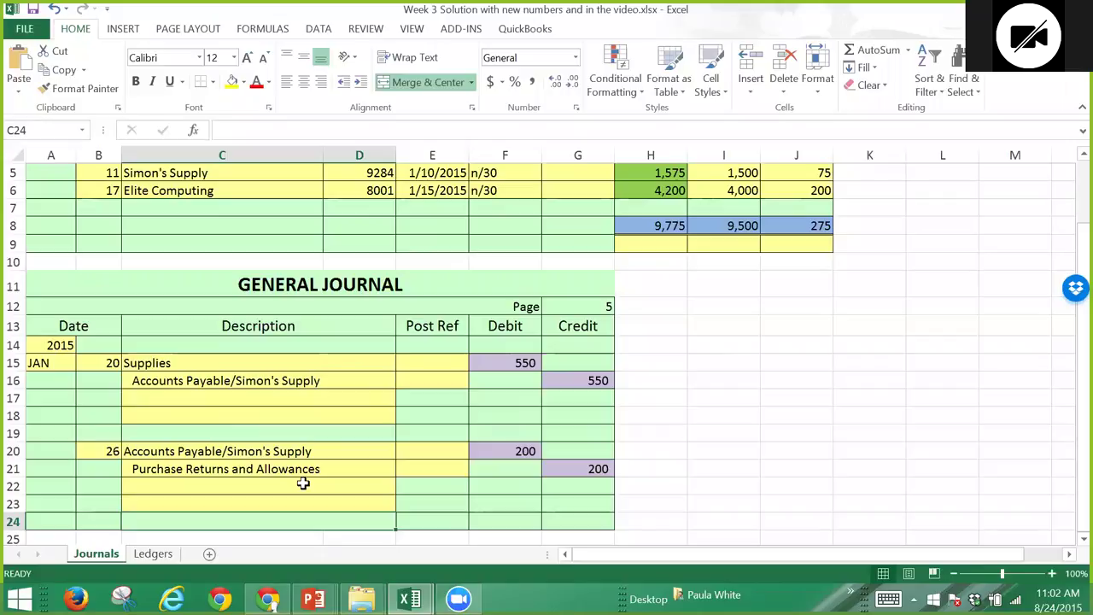
key(Up)
key(Up)
key(Up)
key(Up)
key(Up)
key(Up)
key(Up)
key(Up)
key(Up)
key(Up)
key(Up)
key(Up)
key(Up)
key(Up)
key(Up)
key(Up)
key(Up)
key(Up)
key(Up)
key(Up)
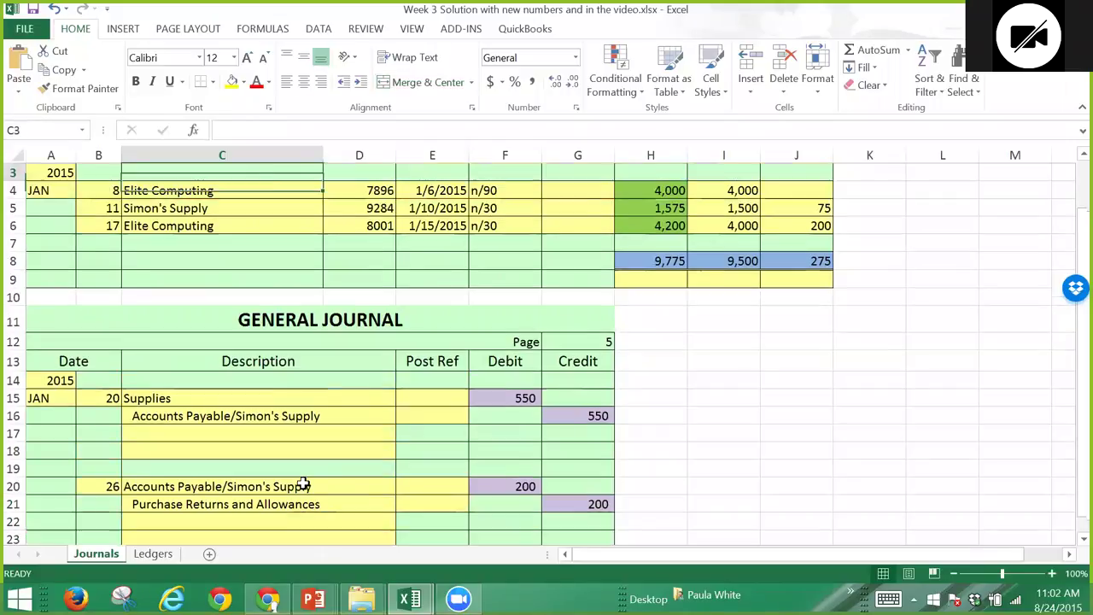
key(Up)
key(Up)
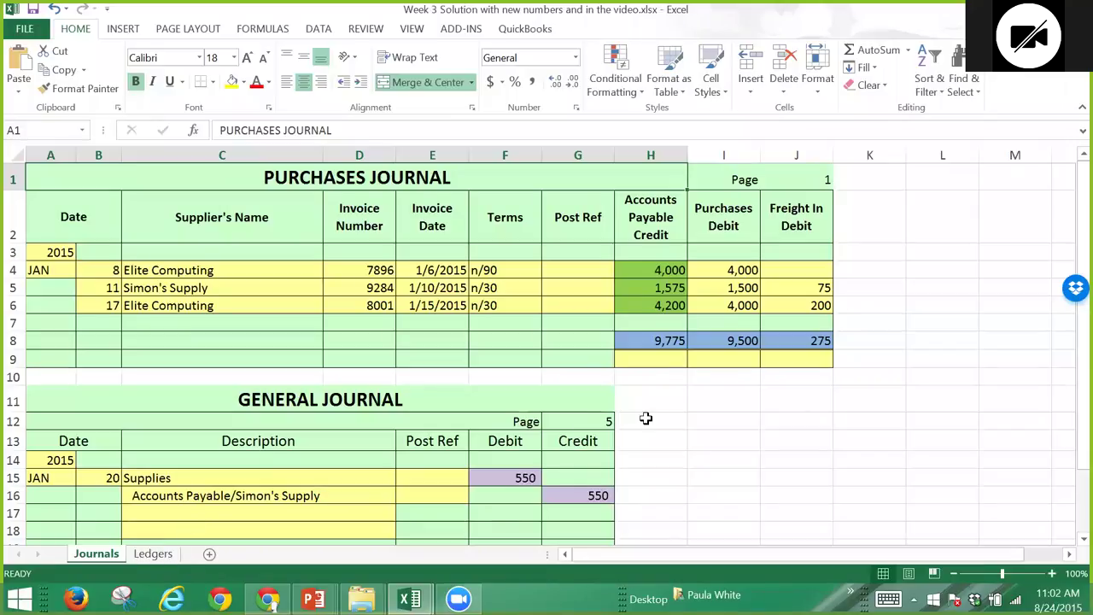
drag(1070, 360, 1074, 381)
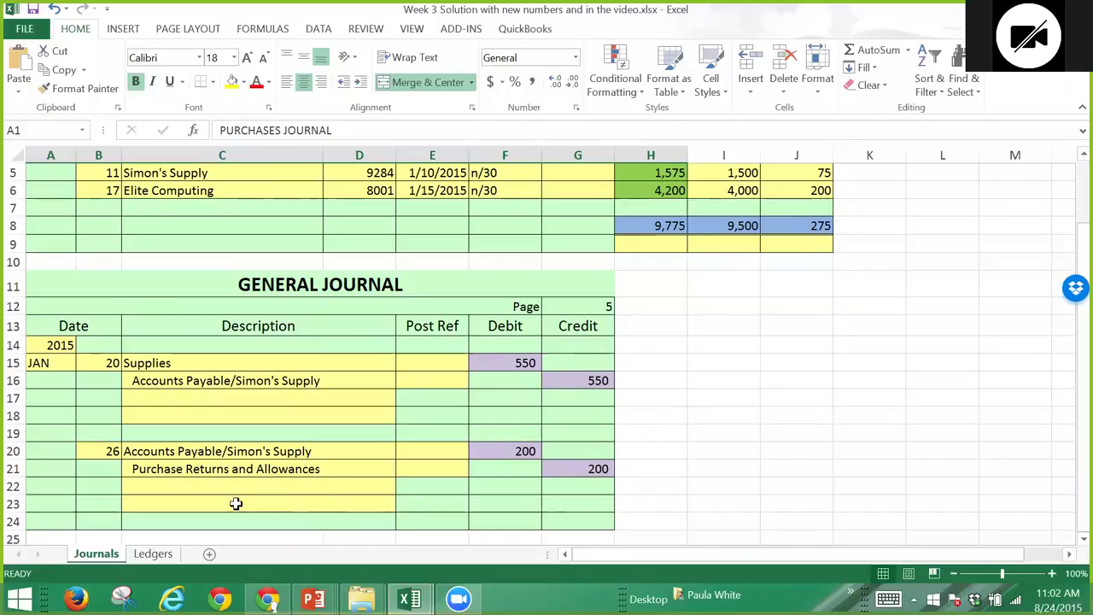
- Open the solution's Ledgers sheet and view the Supplies and Accounts Payable accounts in the general ledger
click(152, 554)
key(Left)
key(Left)
key(Left)
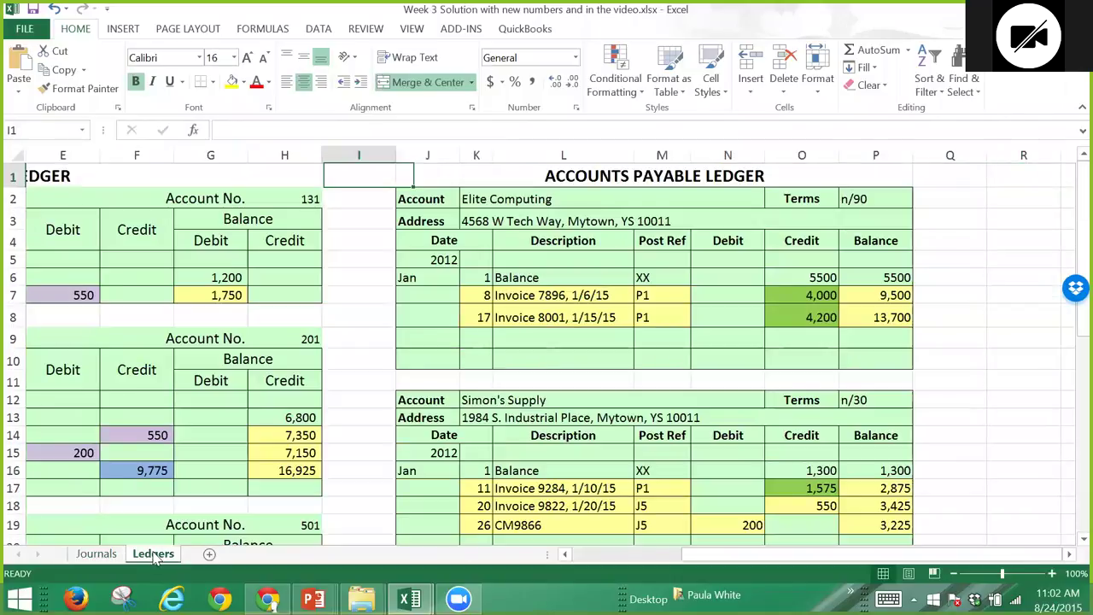
key(Left)
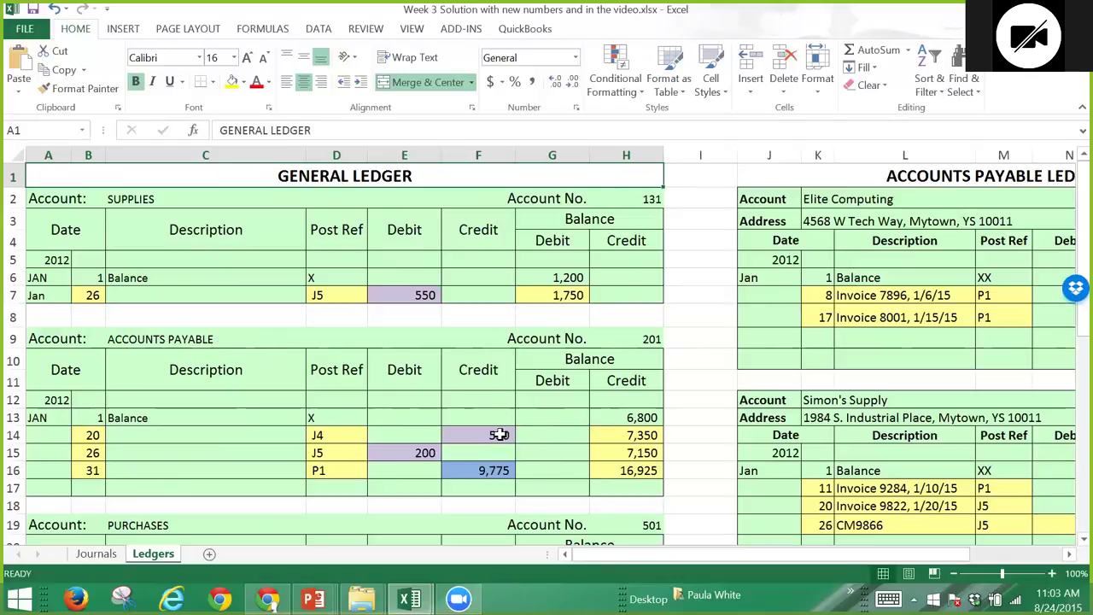
- Look through the general ledger accounts from Supplies down to Purchase Returns and Allowances
key(Down)
key(Right)
key(Right)
key(Right)
key(Down)
key(Down)
key(Down)
key(Down)
key(Down)
key(Down)
key(Down)
key(Down)
key(Down)
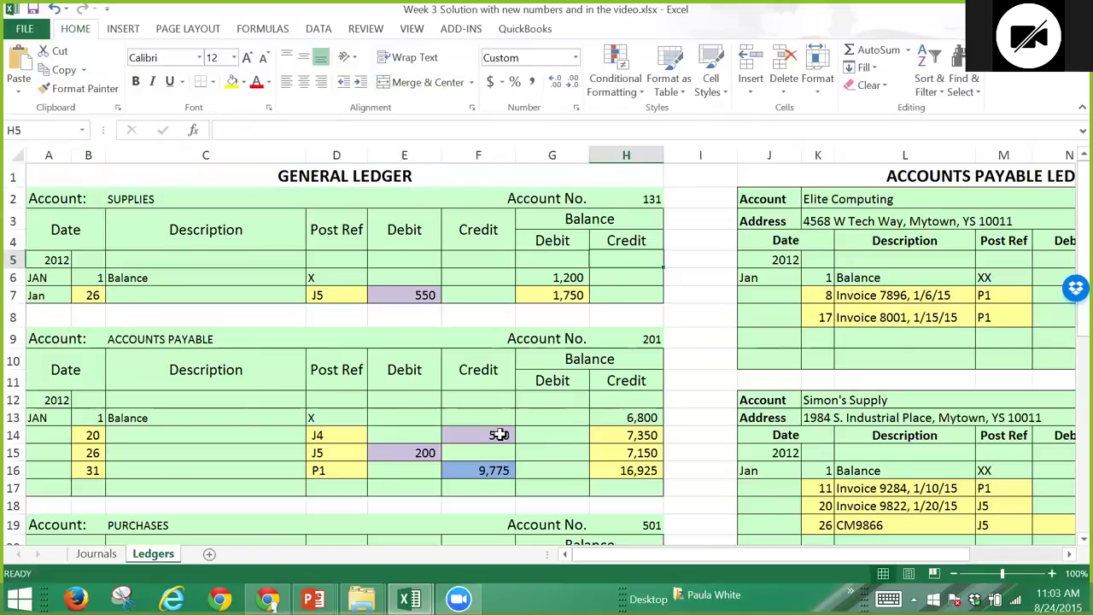
key(Down)
key(Down)
key(Down)
key(Down)
key(Down)
key(Down)
key(Down)
key(Down)
key(Down)
key(Down)
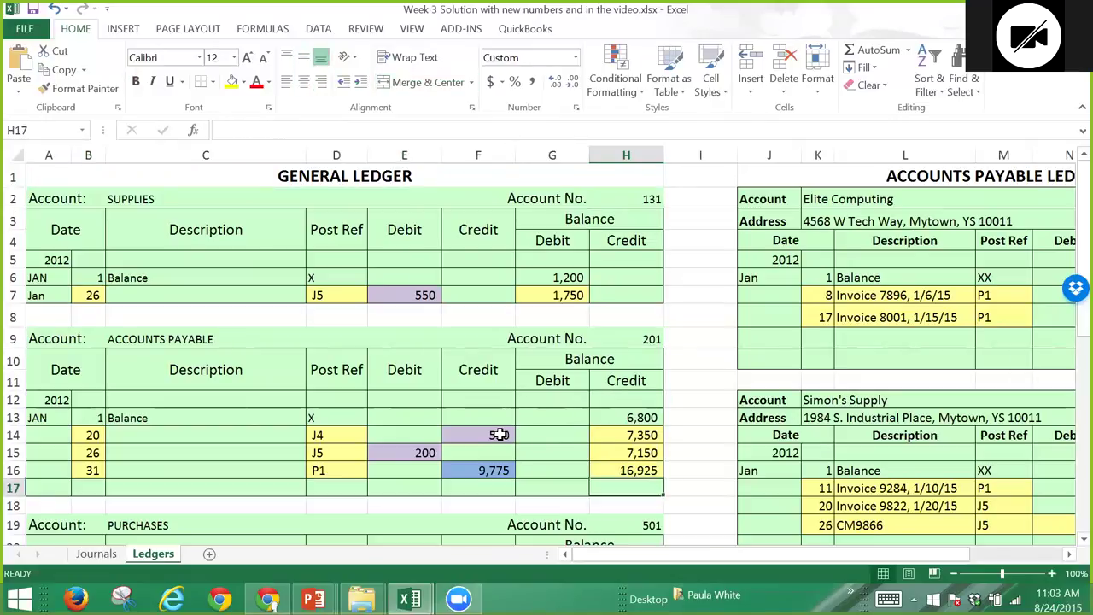
key(Down)
key(Down)
key(Down)
key(Down)
key(Down)
key(Down)
key(Down)
key(Down)
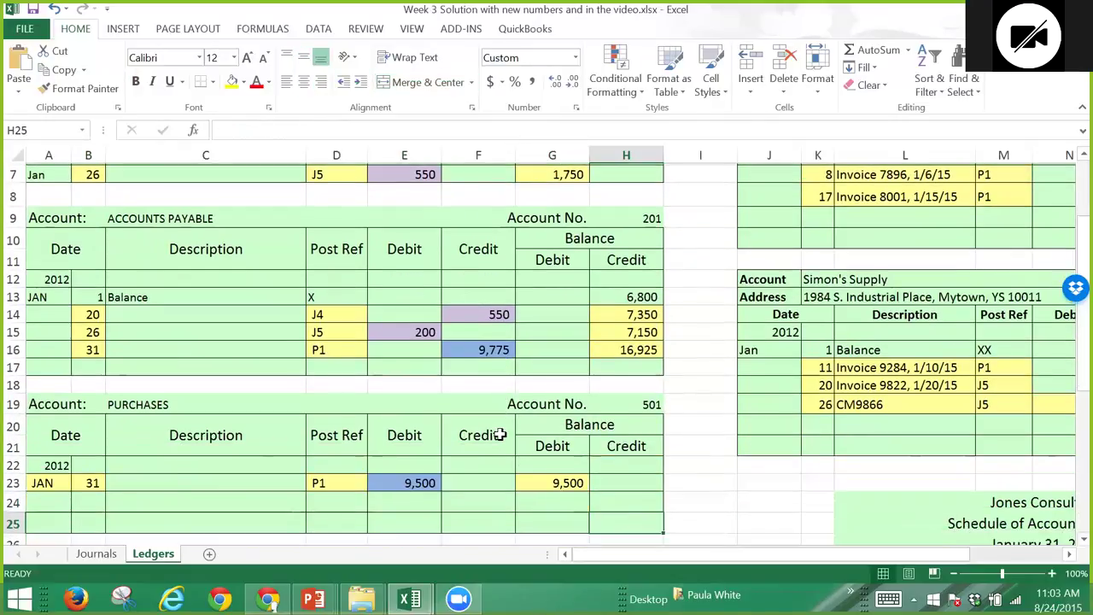
key(Down)
key(Down)
key(Down)
key(Down)
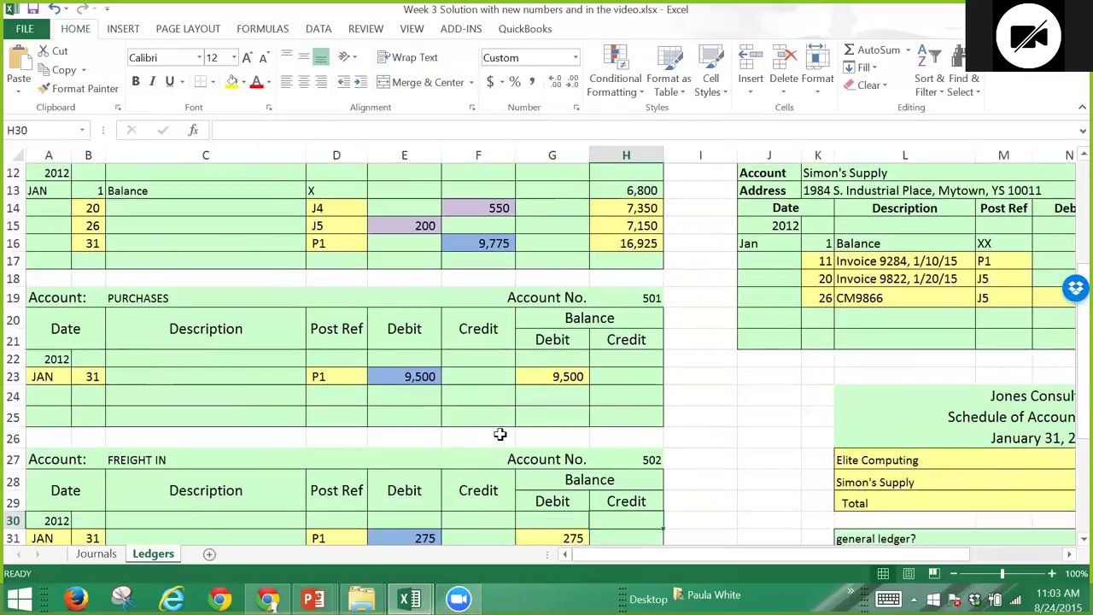
key(Down)
key(Down)
key(Down)
key(Down)
key(Down)
key(Down)
key(Down)
key(Down)
key(Down)
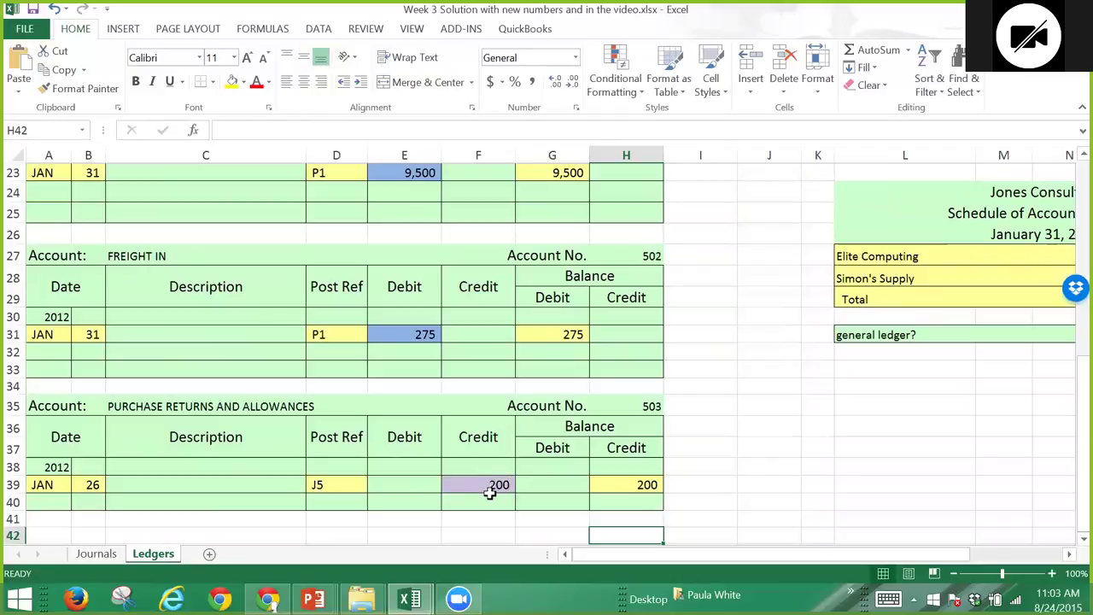
- Return to the general ledger's Accounts Payable account and inspect its opening balance, January 20 credit and the resulting balance formula
key(Up)
key(Up)
key(Up)
key(Up)
key(Up)
key(Up)
key(Up)
key(Up)
key(Up)
key(Up)
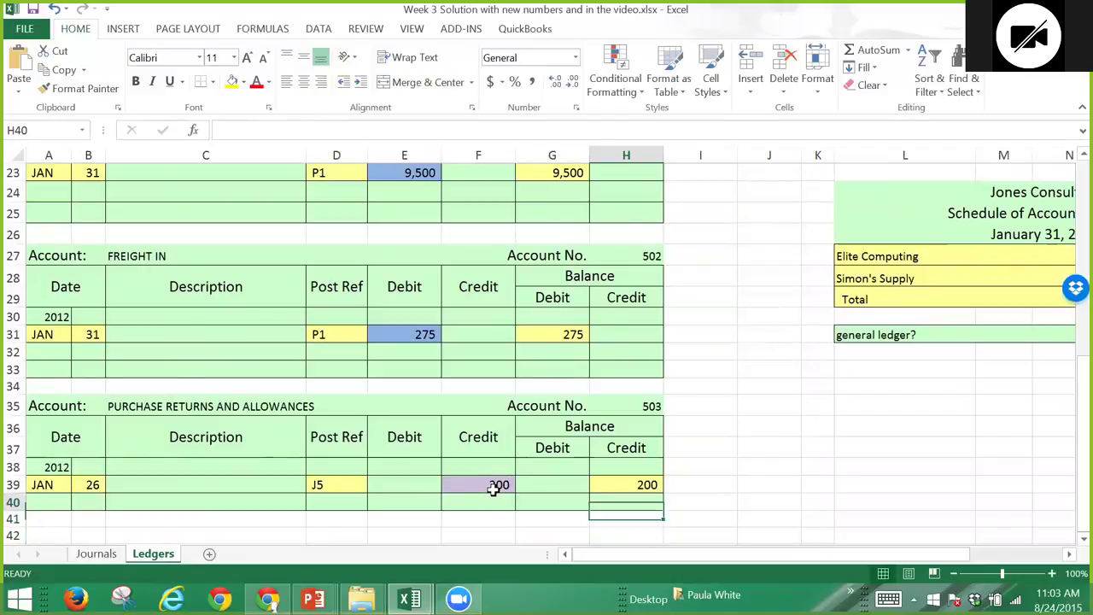
key(Up)
key(Up)
key(Up)
key(Up)
key(Up)
key(Up)
key(Up)
key(Up)
key(Up)
key(Up)
key(Up)
key(Up)
key(Up)
key(Up)
key(Up)
key(Up)
key(Up)
key(Up)
key(Up)
key(Up)
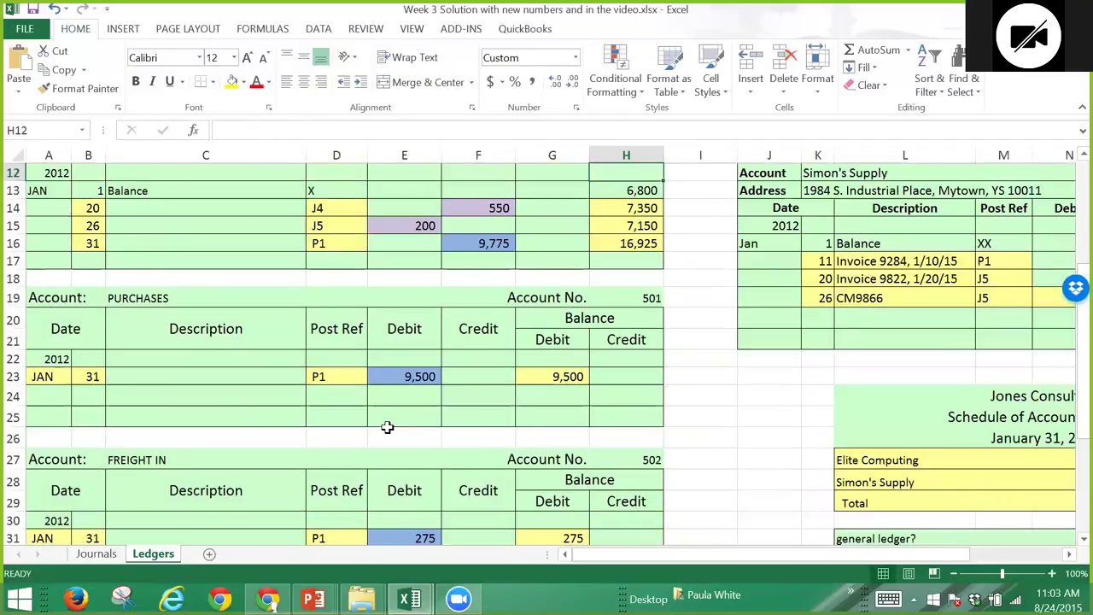
click(399, 215)
click(400, 240)
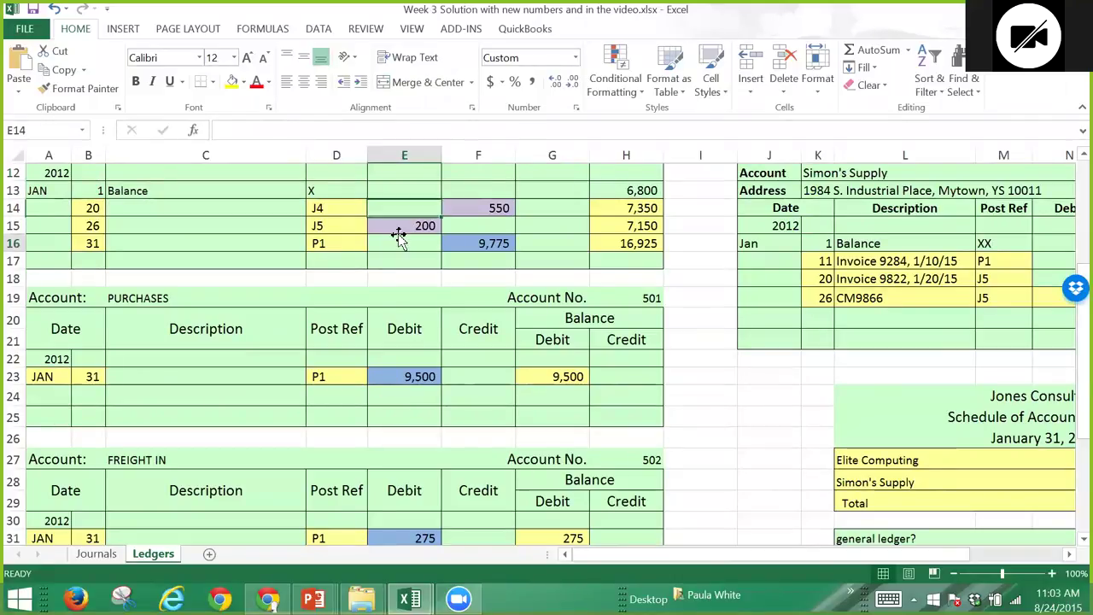
key(Up)
key(Up)
key(Up)
key(Up)
key(Up)
key(Up)
key(Up)
key(Up)
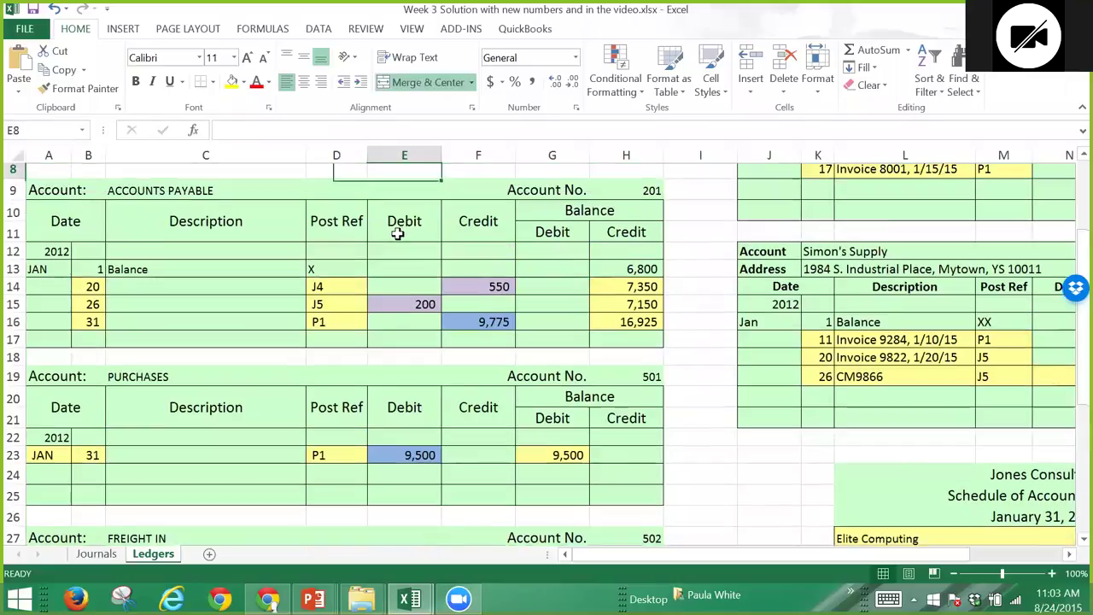
click(639, 278)
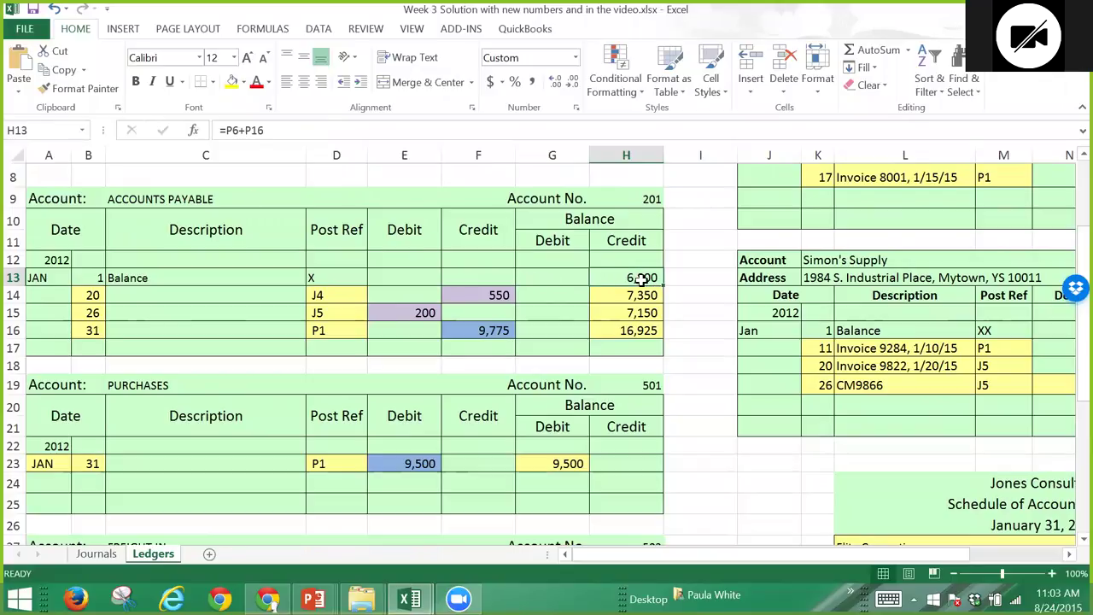
click(485, 295)
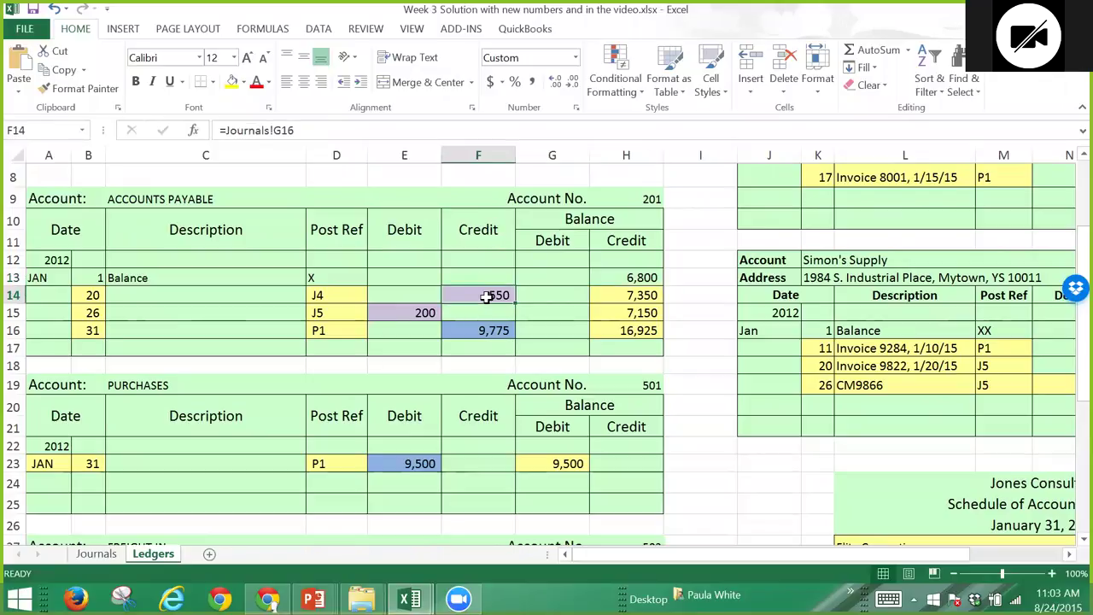
click(647, 299)
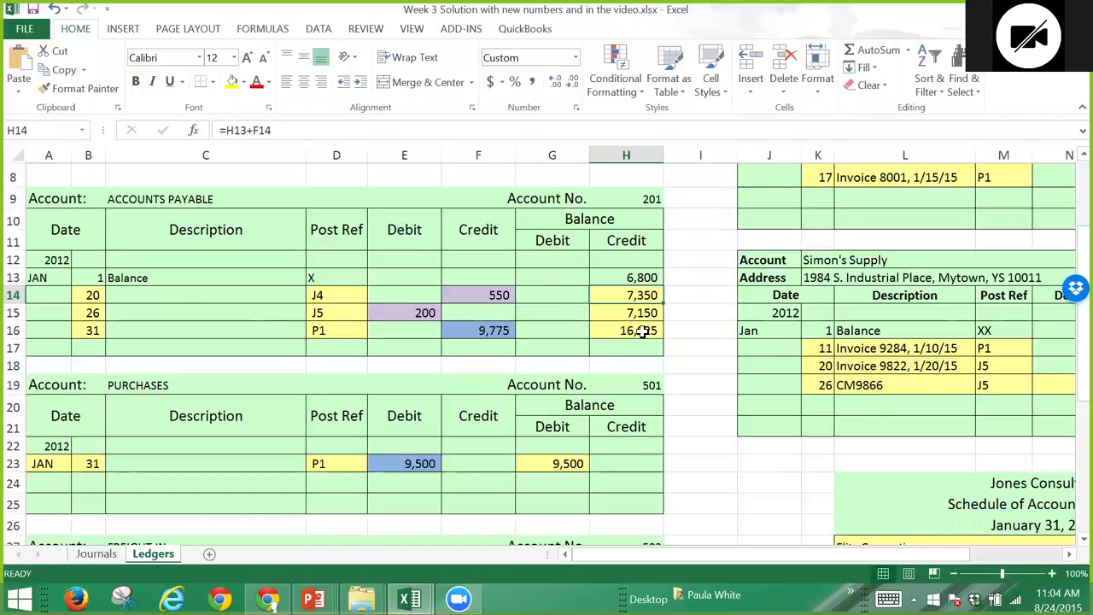
- Open the Journals sheet and view the column totals of the purchases journal
key(Up)
key(Up)
key(Up)
key(Up)
key(Up)
key(Up)
key(Up)
key(Up)
key(Up)
key(Up)
key(Up)
key(Up)
key(Up)
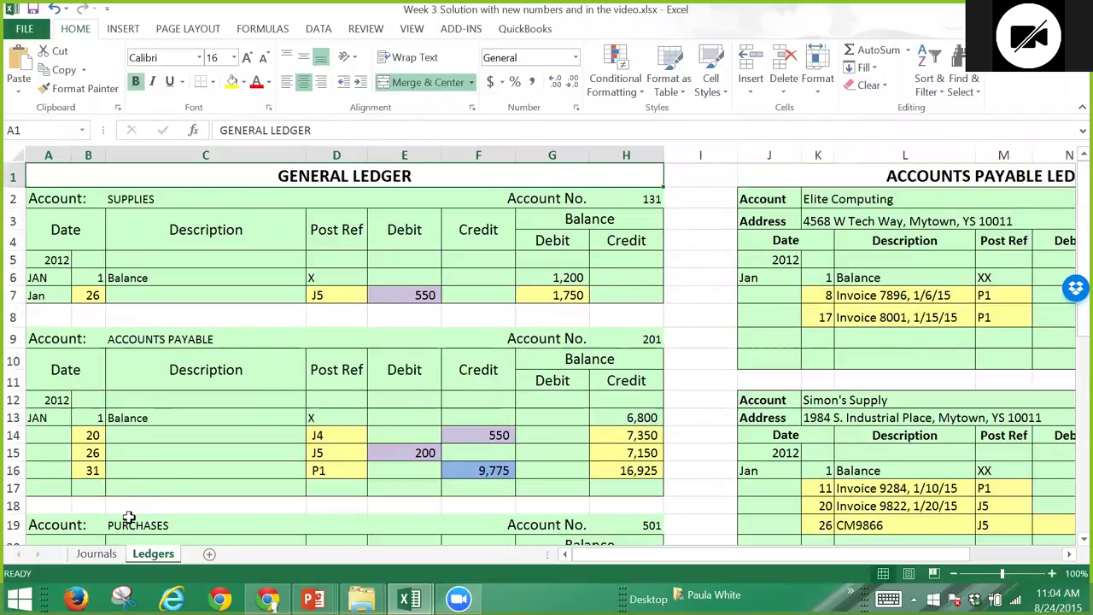
click(97, 554)
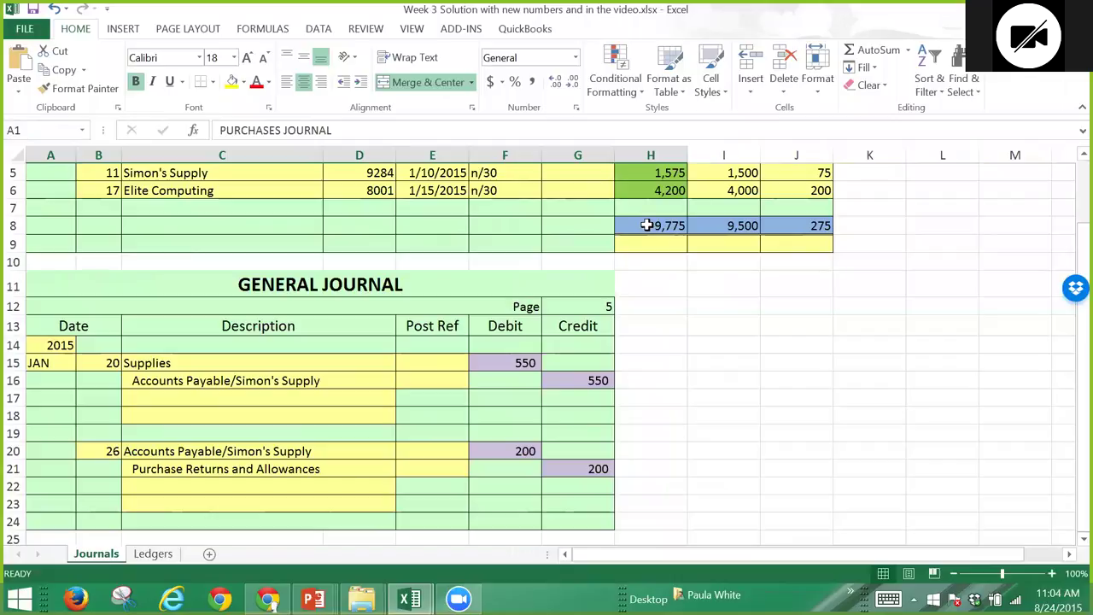
scroll(647, 226, up, 2)
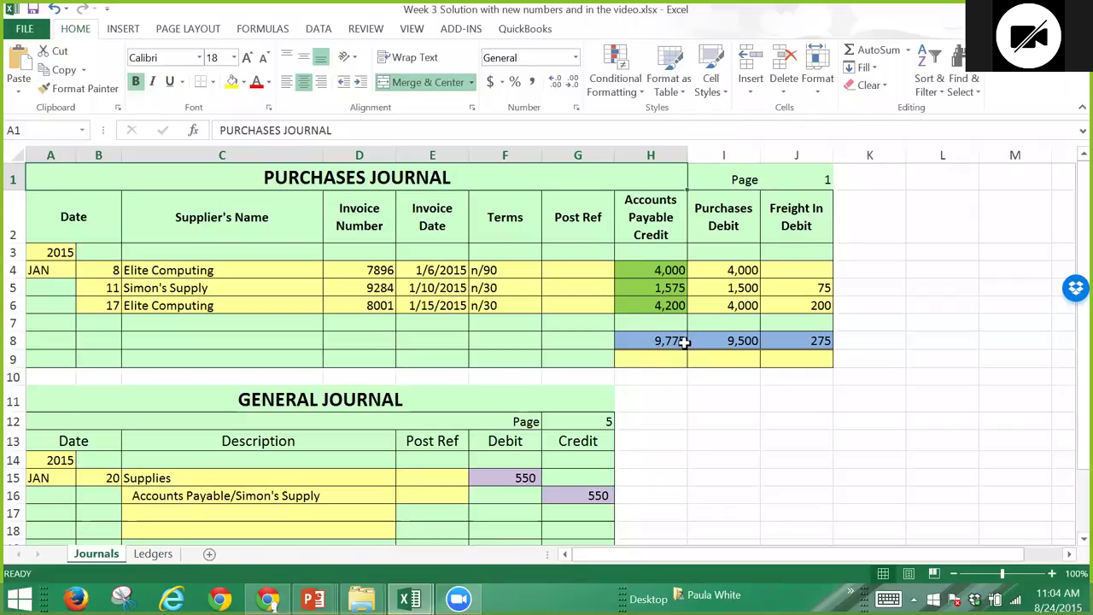
- On the Ledgers sheet, examine the January 31 postings to Accounts Payable, Purchases and Freight In
click(154, 555)
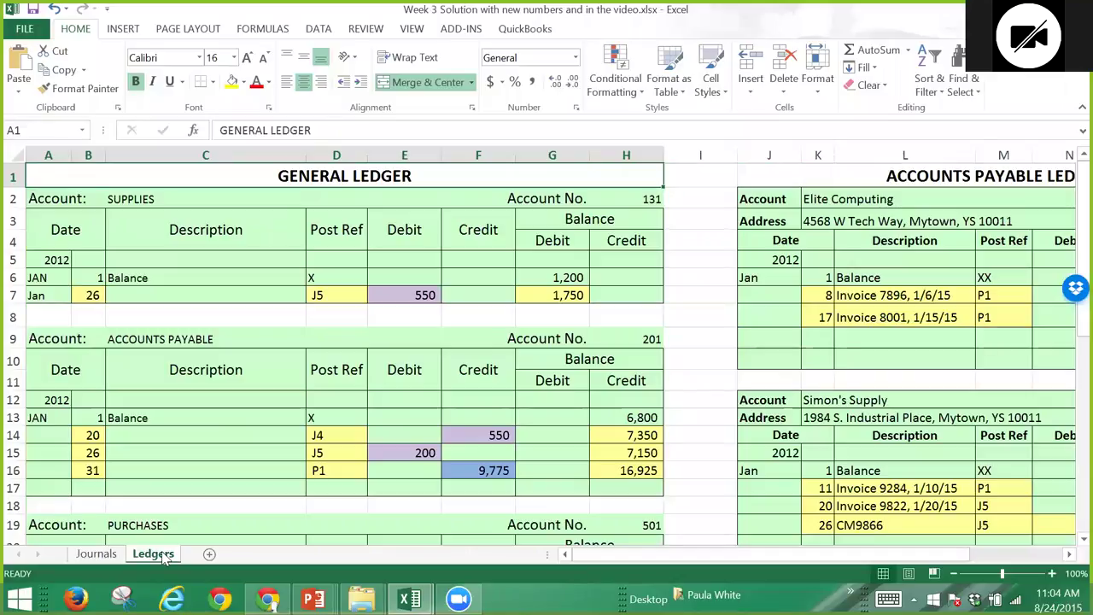
click(474, 470)
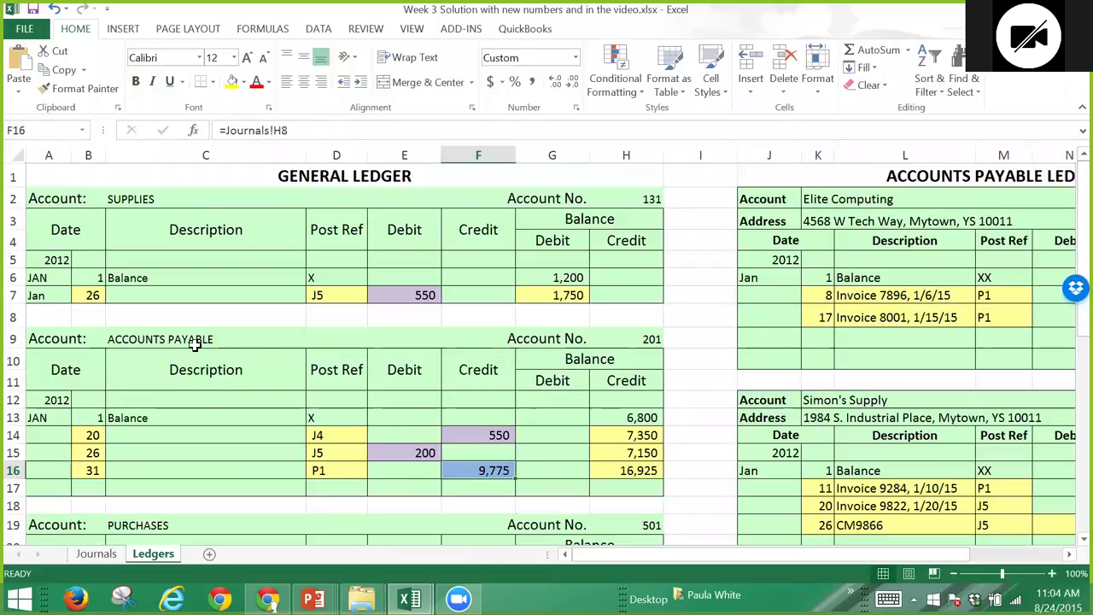
key(Down)
key(Down)
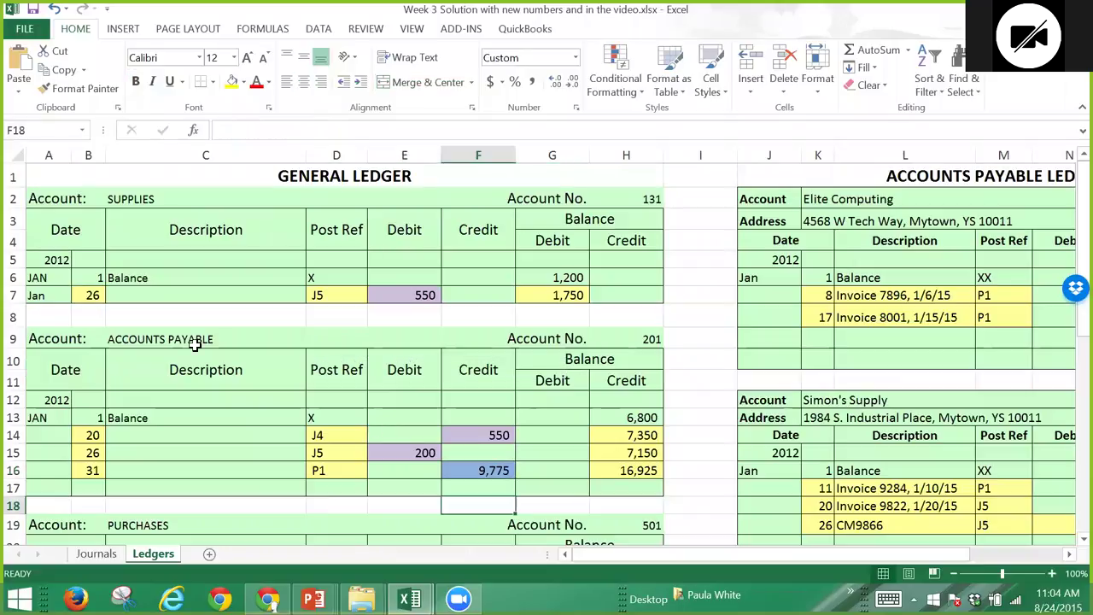
key(Down)
key(Down)
key(Down)
key(Down)
key(Down)
key(Down)
key(Down)
key(Down)
key(Down)
key(Down)
key(Down)
key(Down)
key(Down)
key(Down)
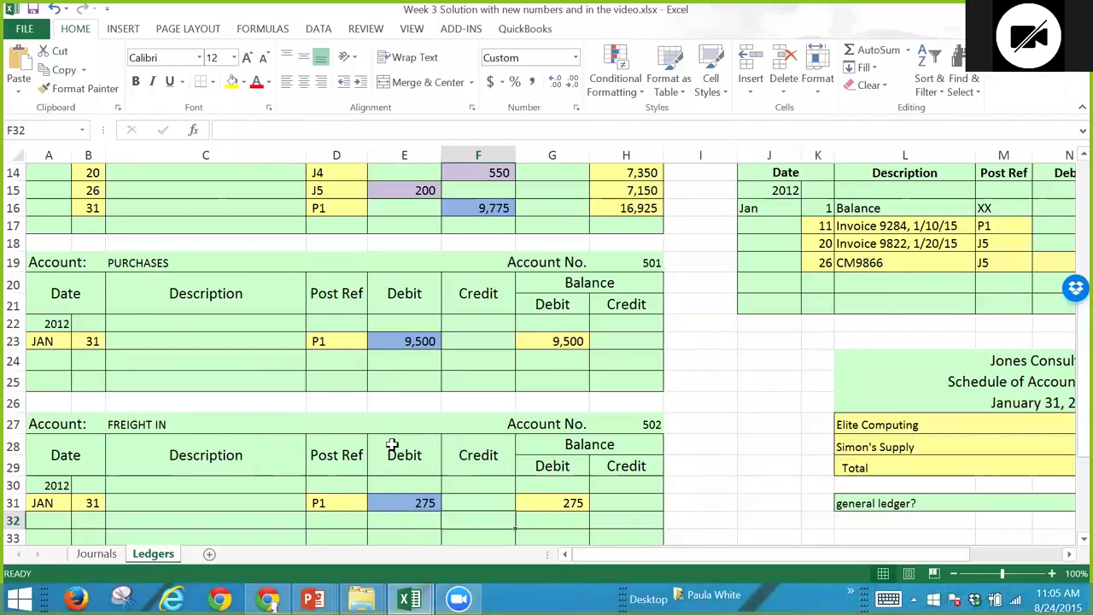
- Compare the purchases journal totals on the Journals sheet with the general ledger postings on the Ledgers sheet
click(95, 554)
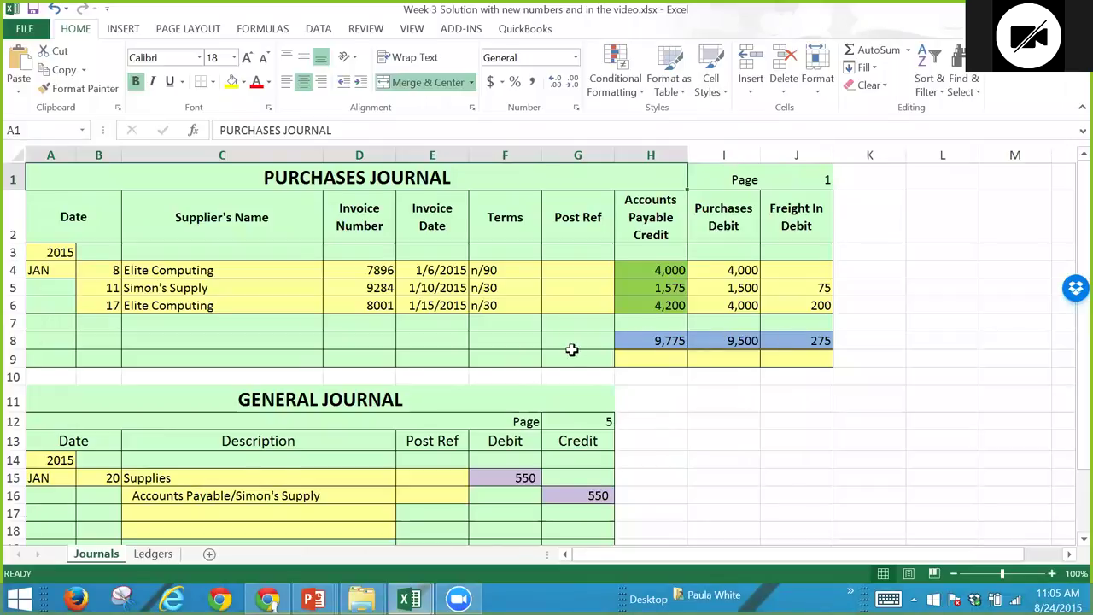
click(153, 553)
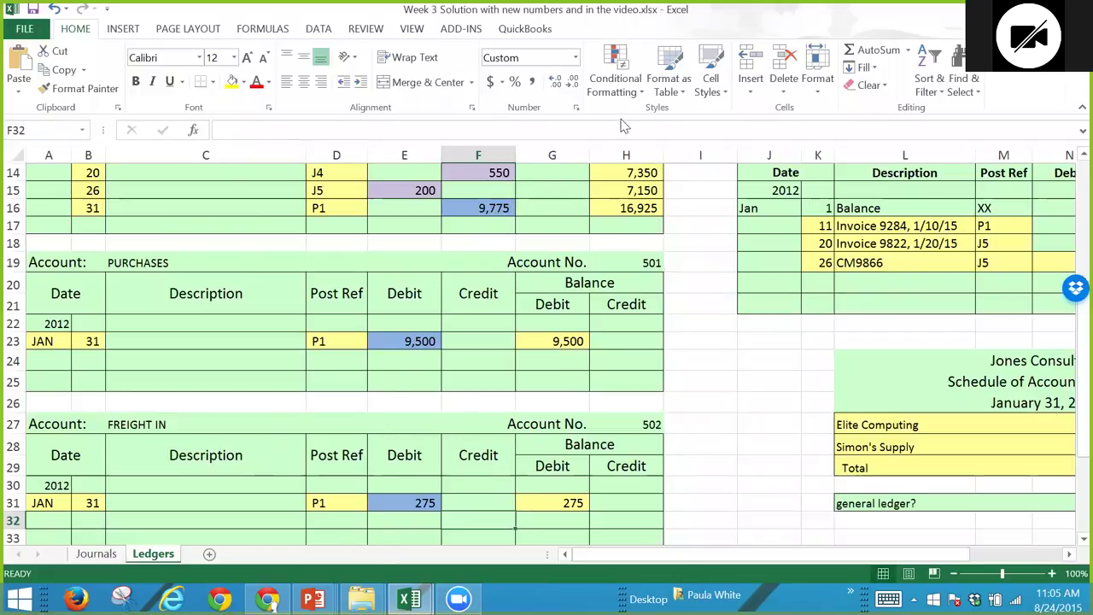
click(95, 554)
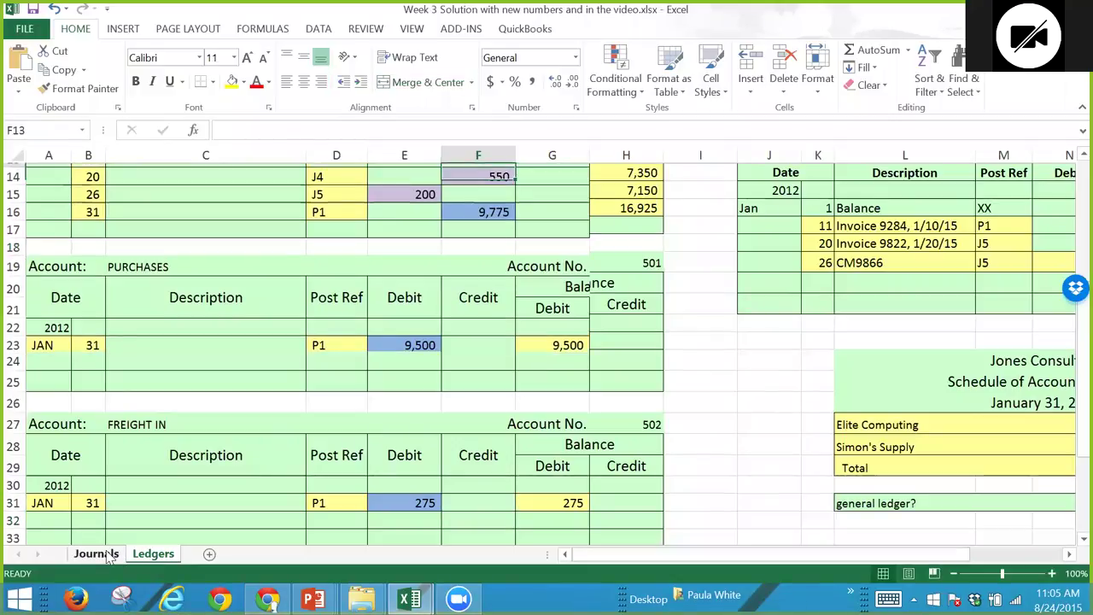
key(ctrl+Home)
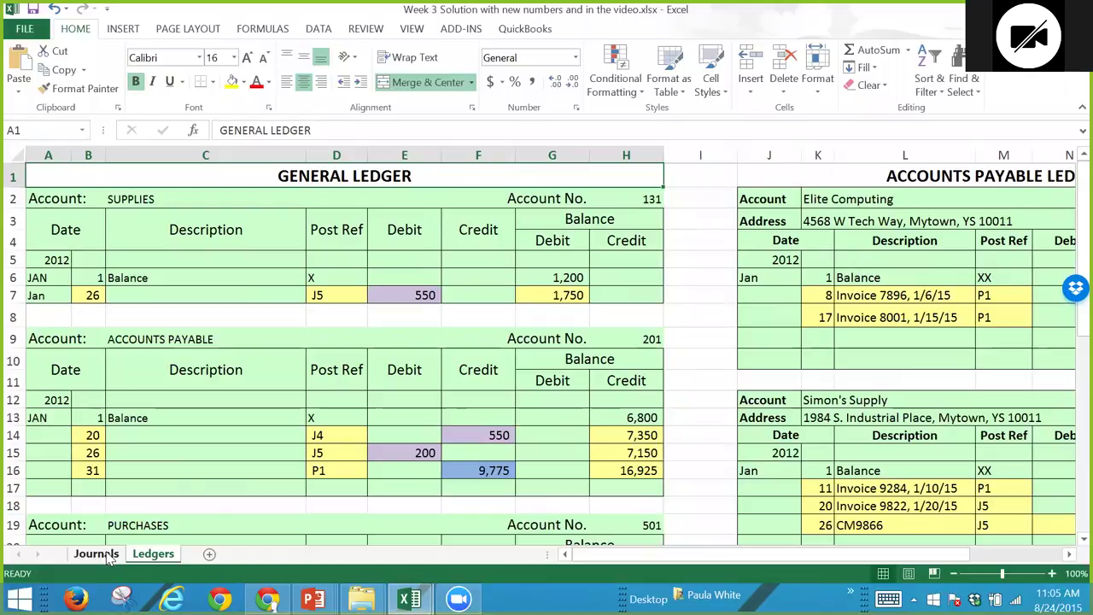
- On the Journals sheet, inspect the individual Accounts Payable Credit amounts for the Elite Computing and Simon's Supply invoices in H4:H6
click(107, 556)
drag(652, 270, 652, 301)
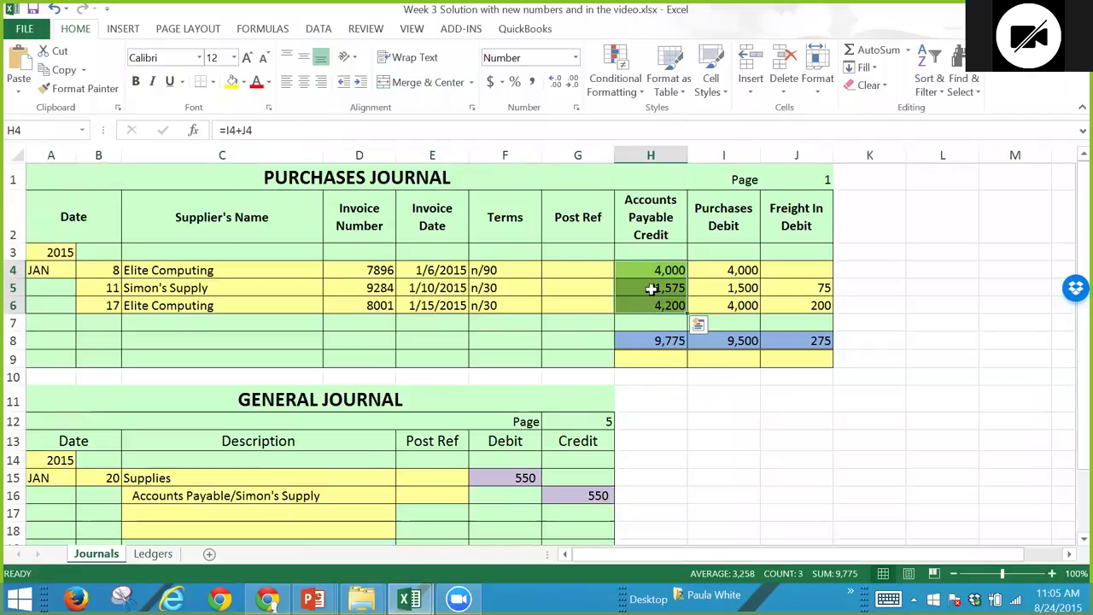
click(646, 270)
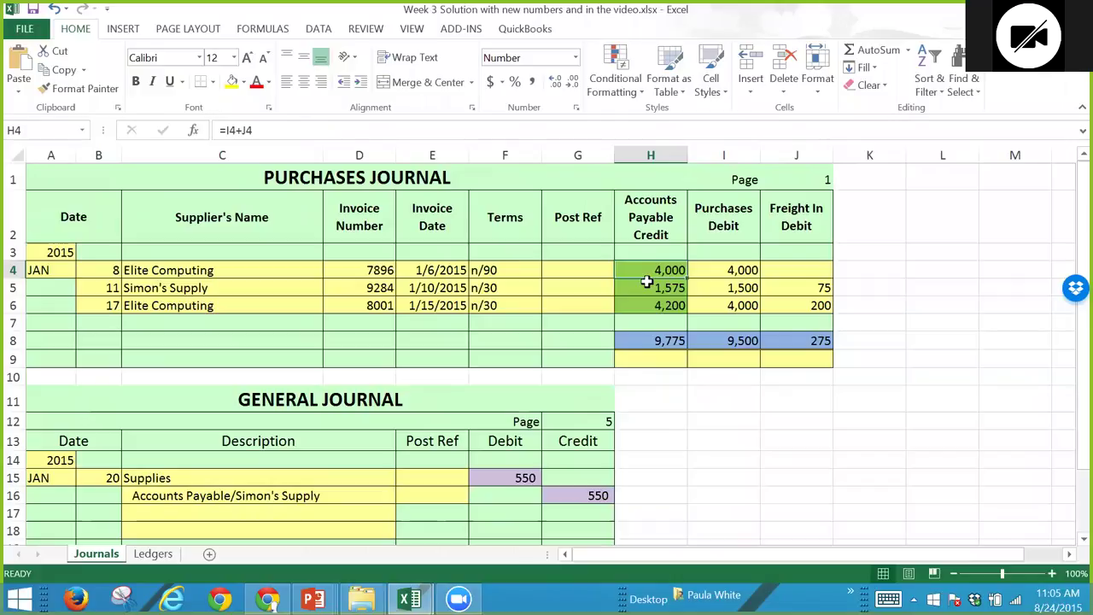
click(646, 282)
click(648, 302)
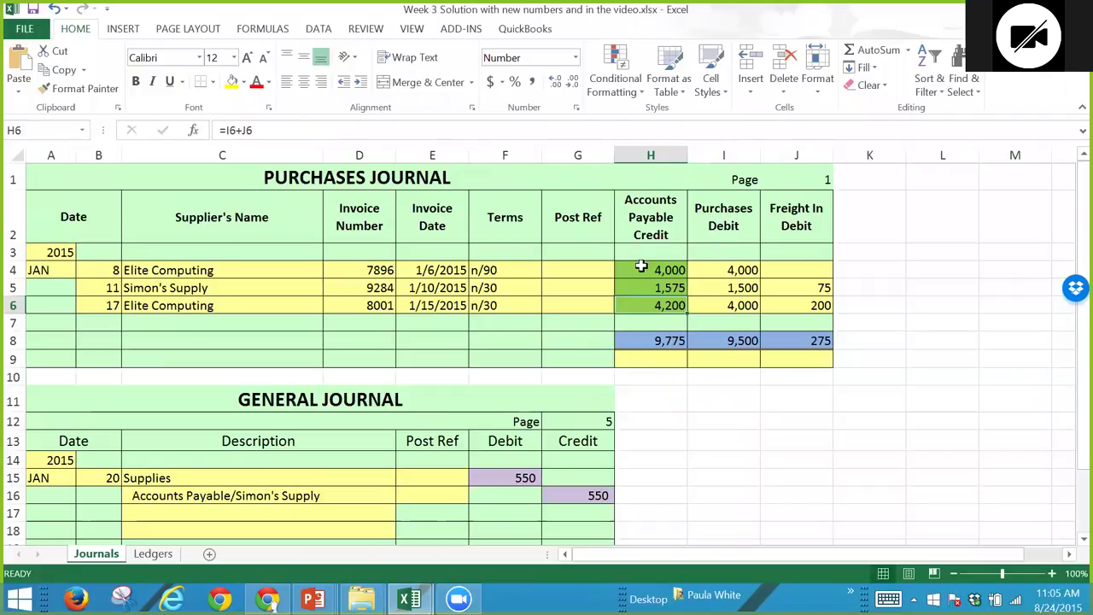
click(645, 271)
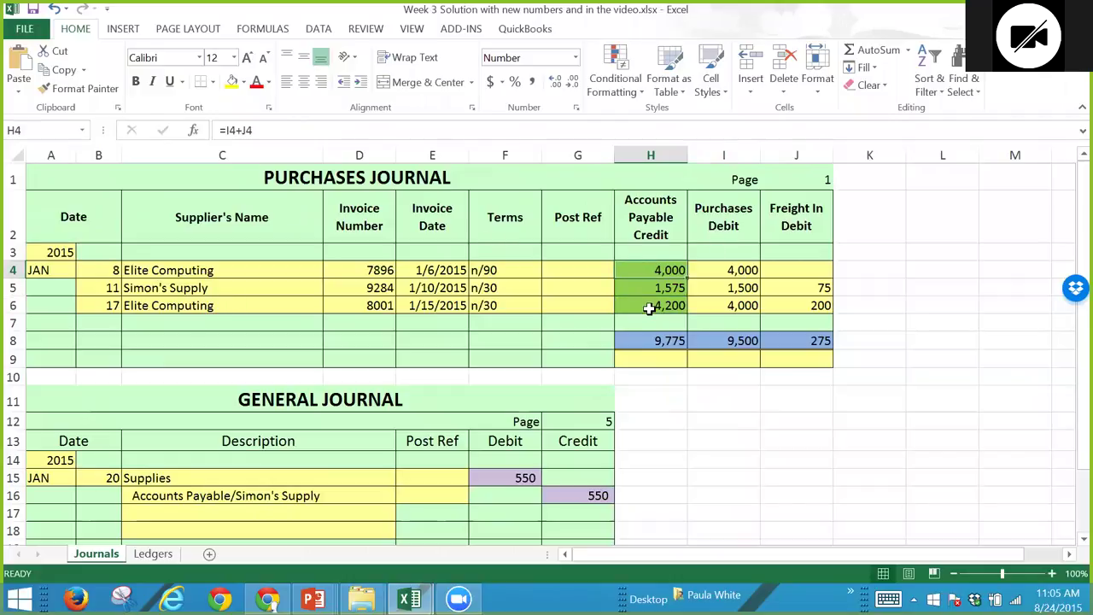
click(649, 309)
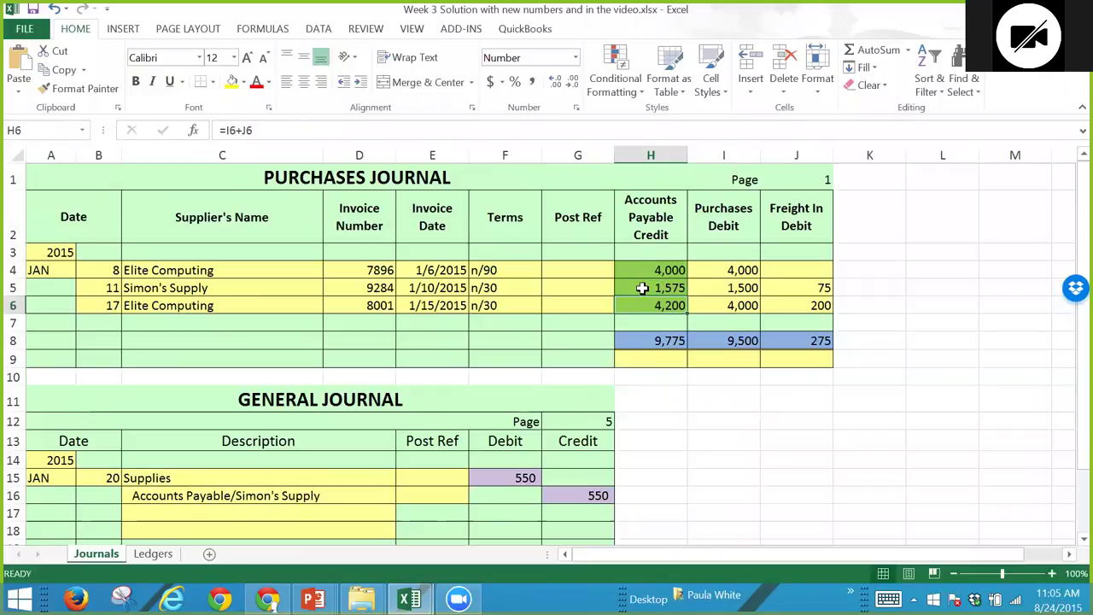
click(642, 288)
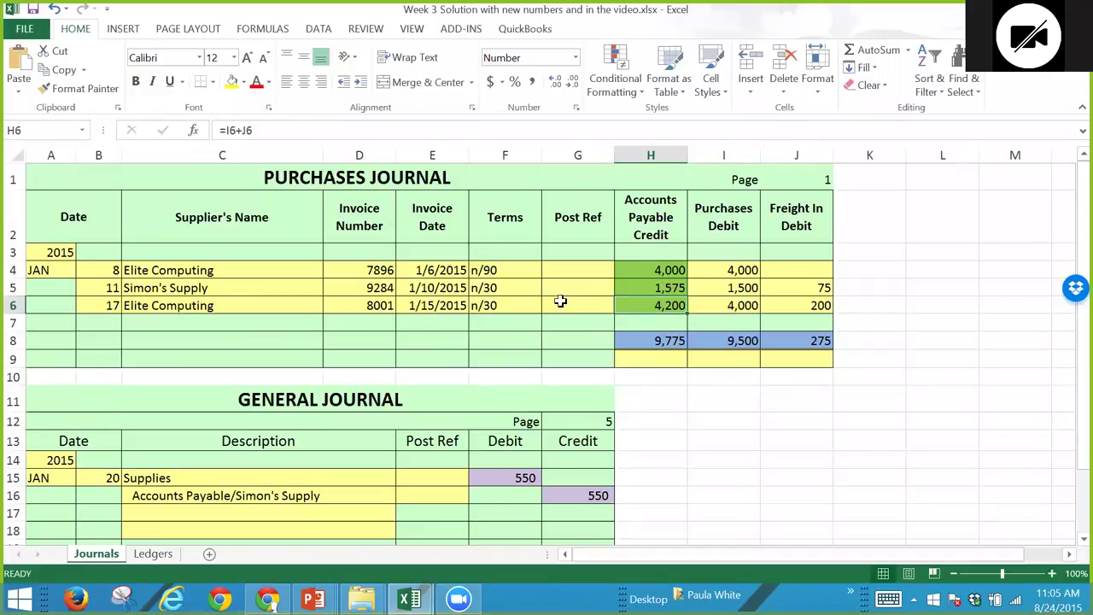
- On the Ledgers sheet, examine the Elite Computing and Simon's Supply accounts in the Accounts Payable Ledger
click(165, 556)
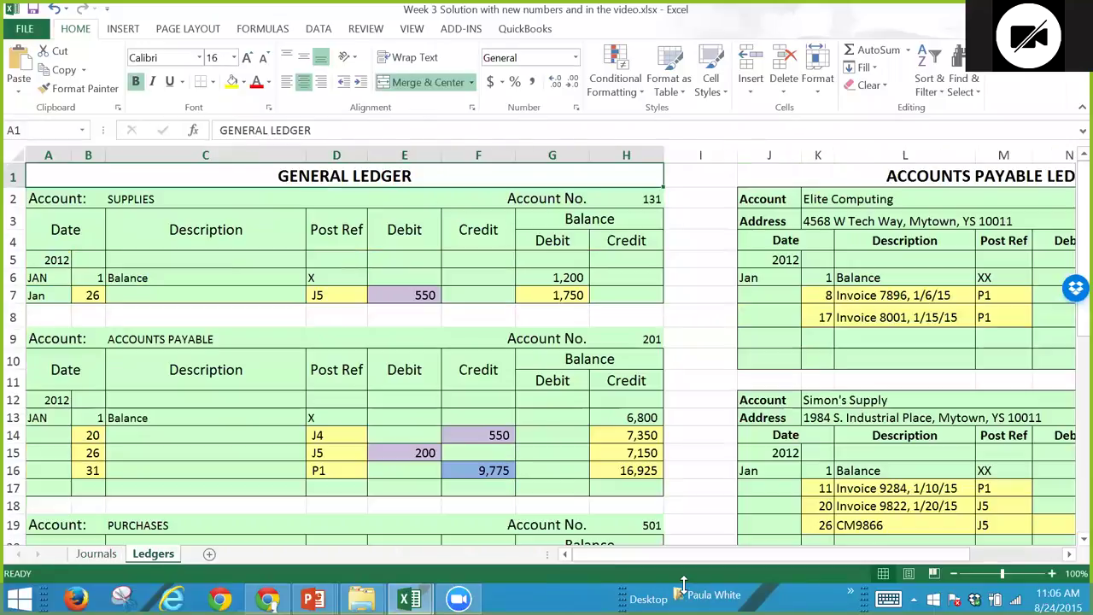
drag(751, 562, 845, 562)
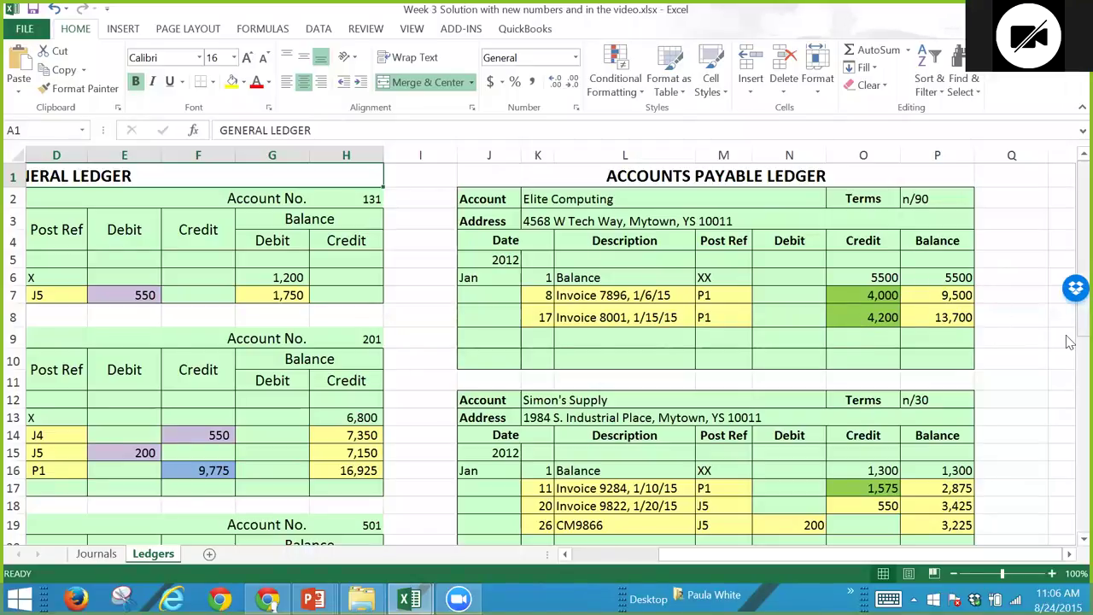
scroll(1065, 367, down, 2)
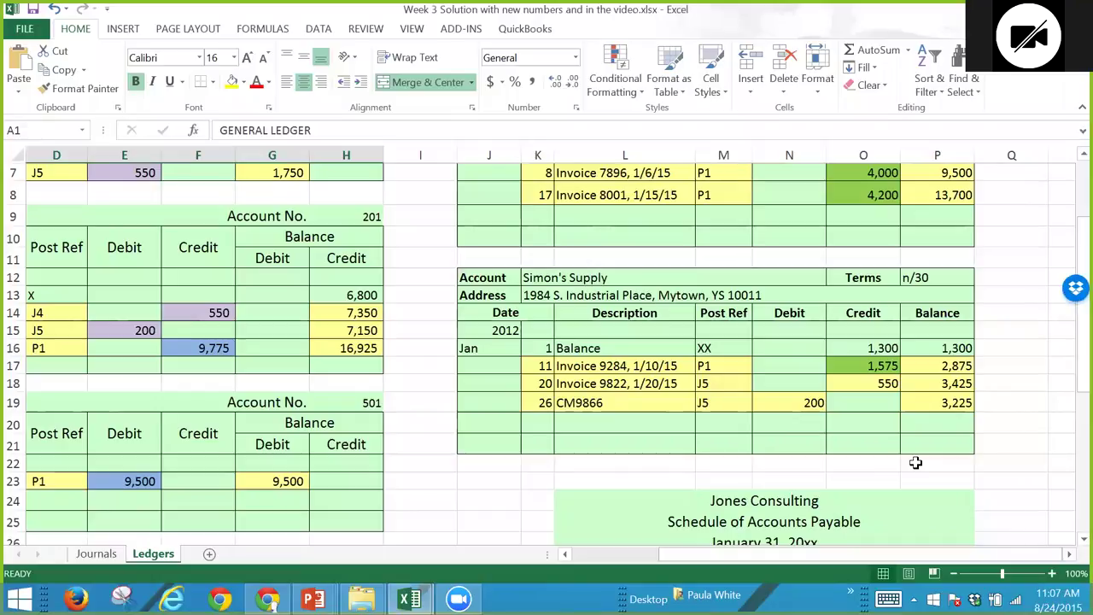
scroll(948, 358, up, 2)
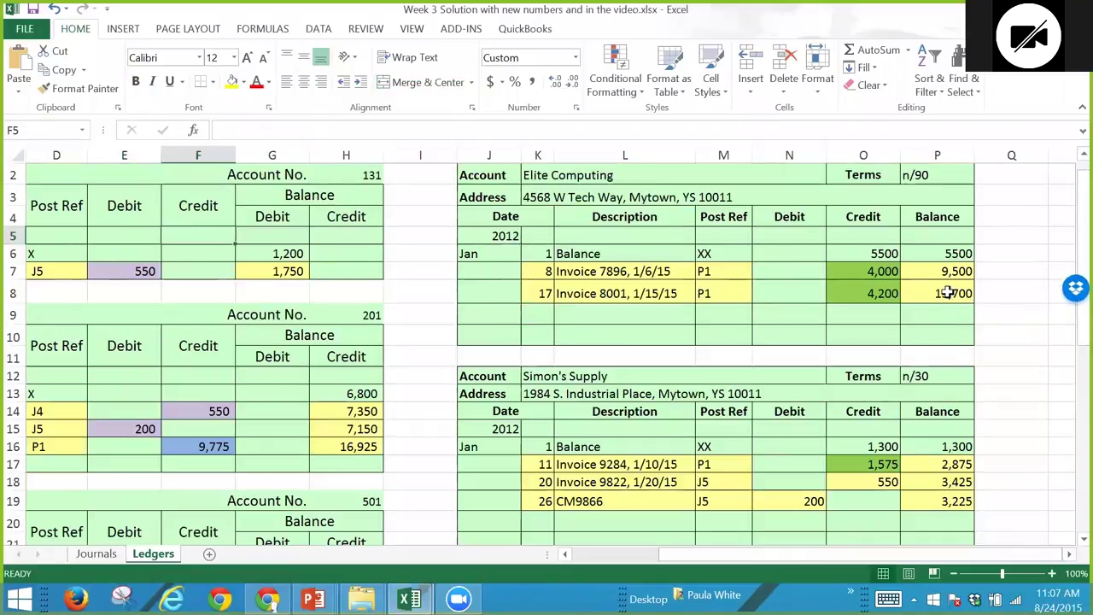
- Inspect the supplier amounts and total in the Schedule of Accounts Payable and compare the total with the general ledger's final Accounts Payable balance
click(947, 505)
key(Down)
key(Down)
key(Down)
key(Down)
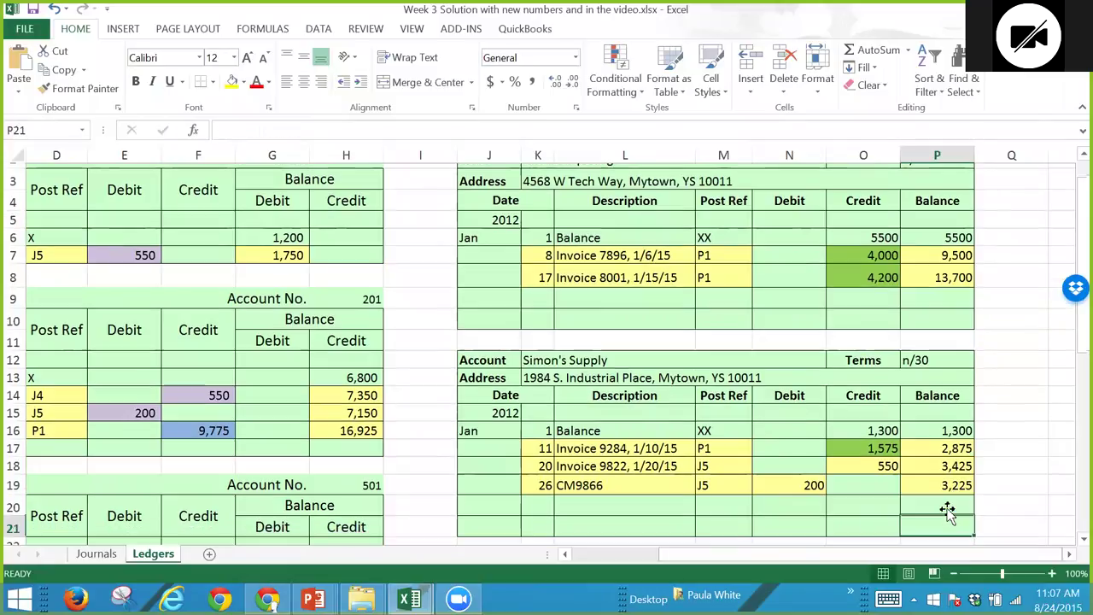
key(Down)
key(Down)
key(Down)
key(Down)
key(Down)
key(Down)
key(Down)
key(Down)
key(Down)
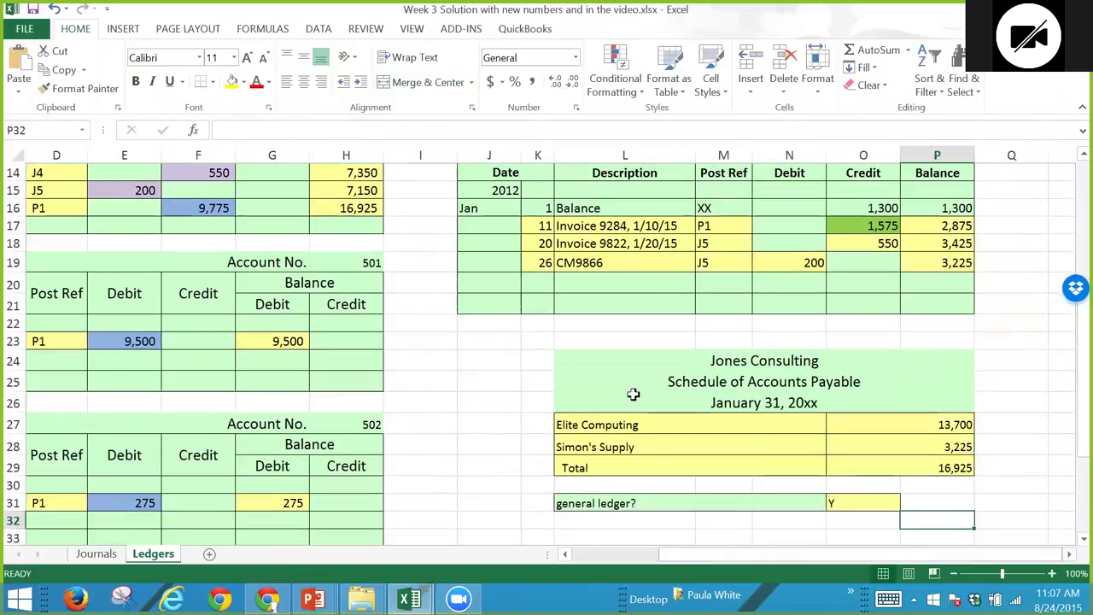
click(966, 429)
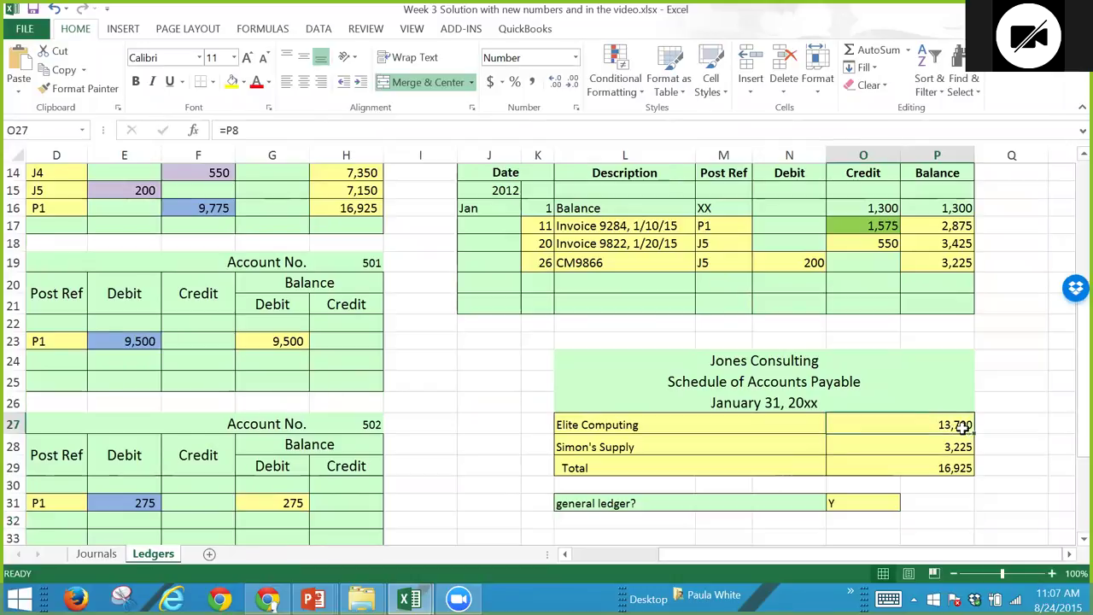
click(611, 450)
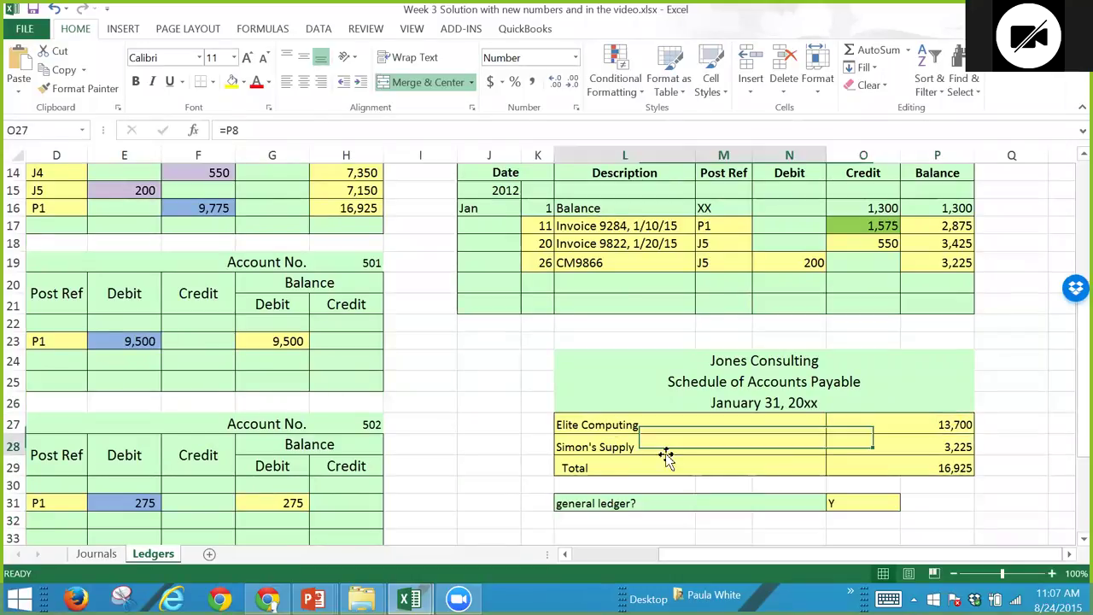
click(960, 448)
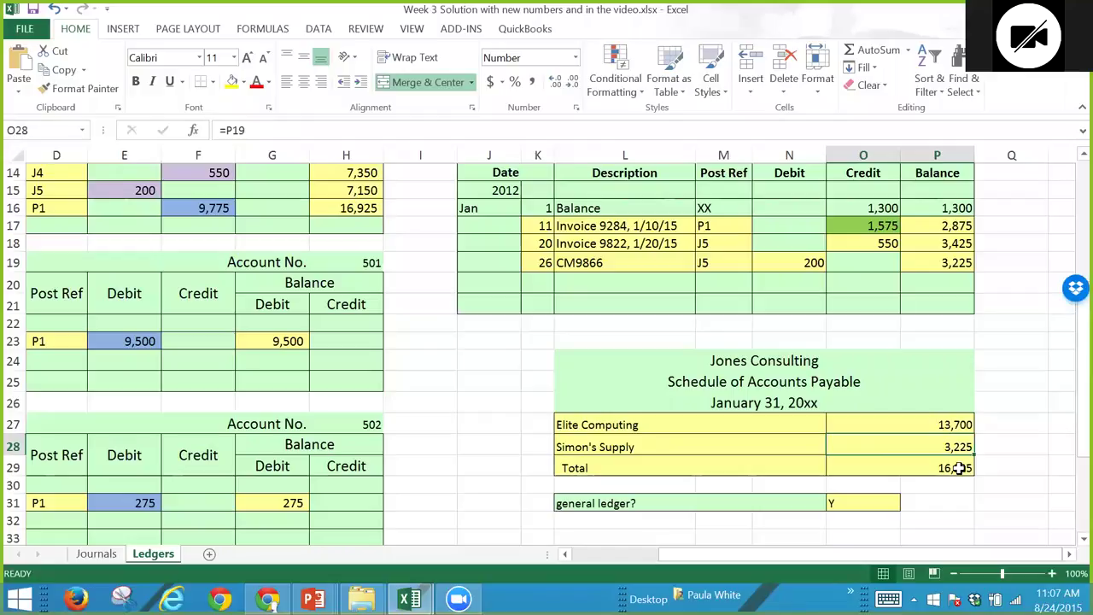
click(958, 468)
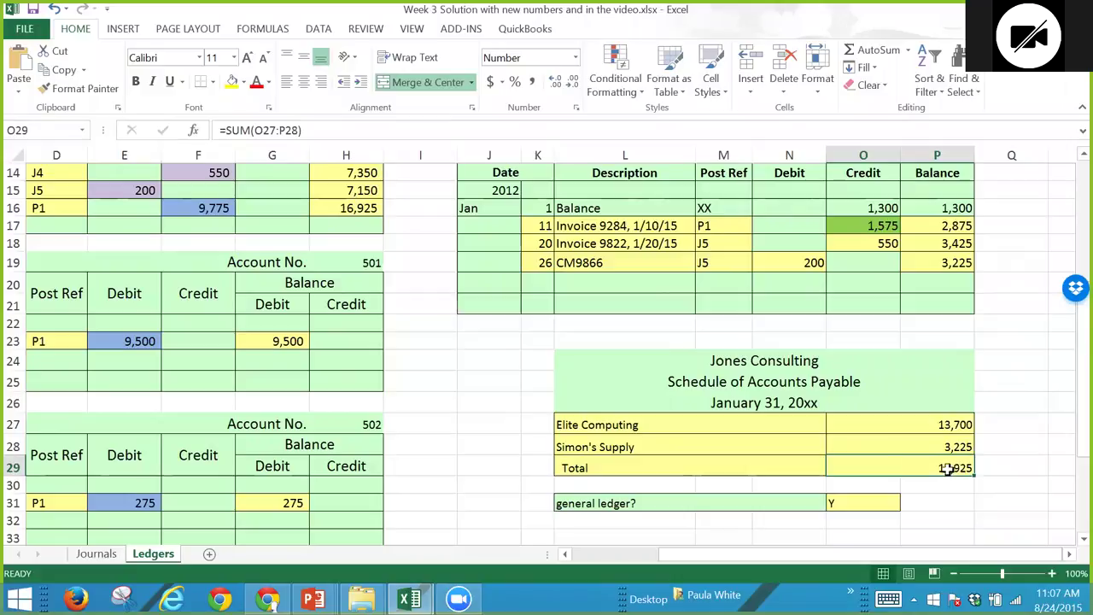
click(372, 212)
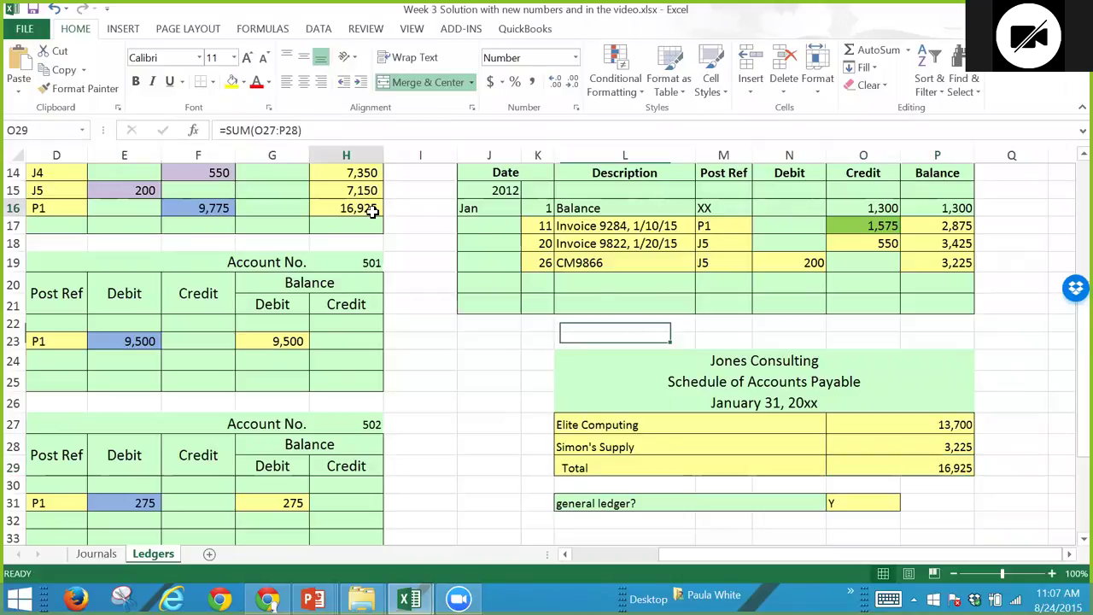